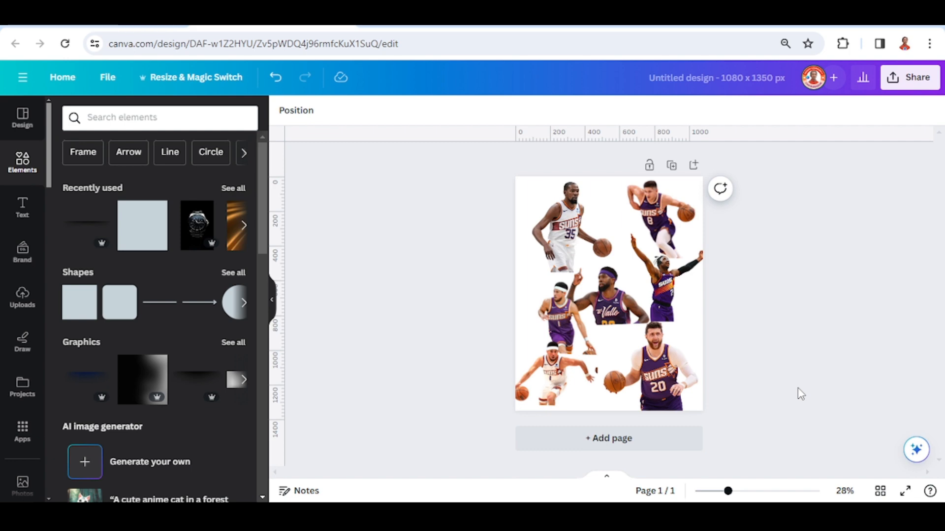
Move the player photos from the lower half of the page into an overlapping group in its upper and left areas
{"action": "left_click_drag", "start_coordinate": [655, 374], "coordinate": [605, 224]}
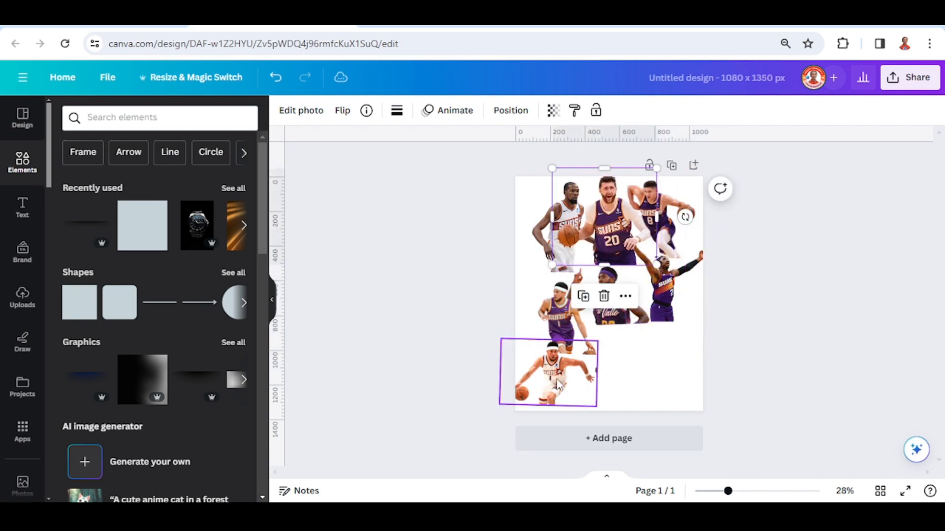
{"action": "left_click_drag", "start_coordinate": [558, 383], "coordinate": [543, 310]}
{"action": "left_click_drag", "start_coordinate": [612, 303], "coordinate": [592, 265]}
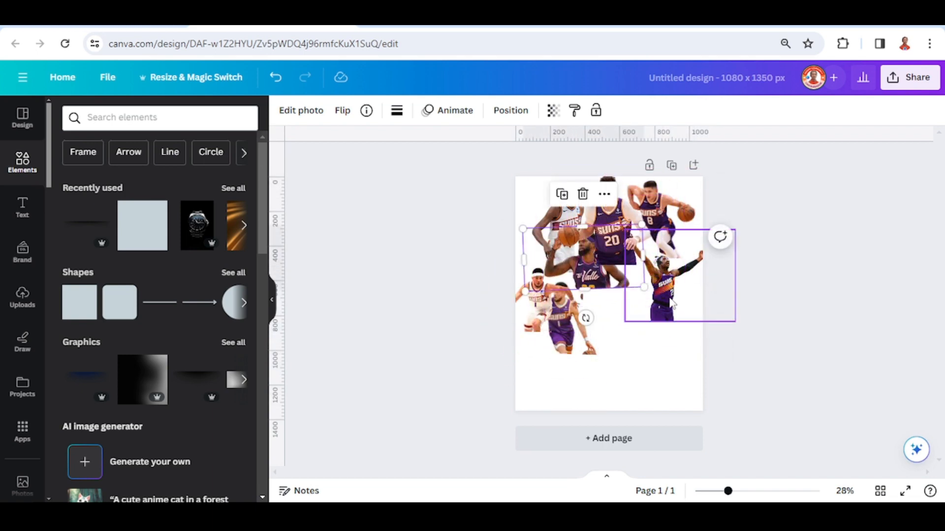
{"action": "left_click_drag", "start_coordinate": [672, 304], "coordinate": [639, 242]}
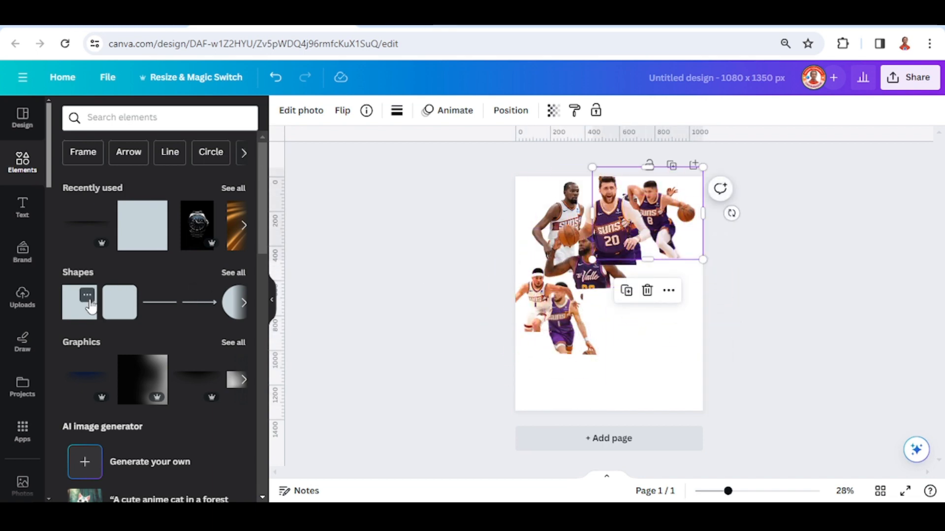
Add a square shape and form it into a large, tilted orange block covering the page's lower right half below a diagonal edge
{"action": "left_click", "coordinate": [89, 301]}
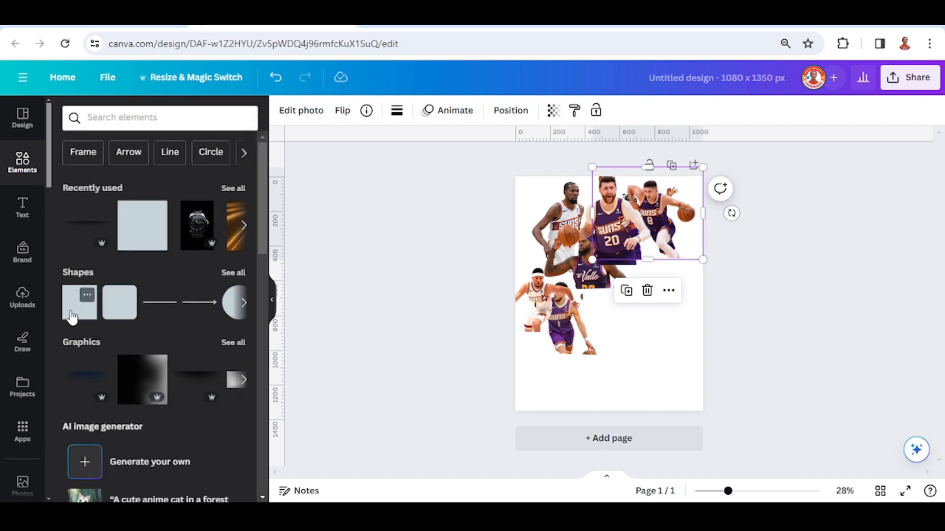
{"action": "left_click", "coordinate": [71, 317]}
{"action": "left_click_drag", "start_coordinate": [634, 296], "coordinate": [807, 294]}
{"action": "left_click_drag", "start_coordinate": [581, 294], "coordinate": [512, 294]}
{"action": "left_click_drag", "start_coordinate": [659, 322], "coordinate": [715, 410]}
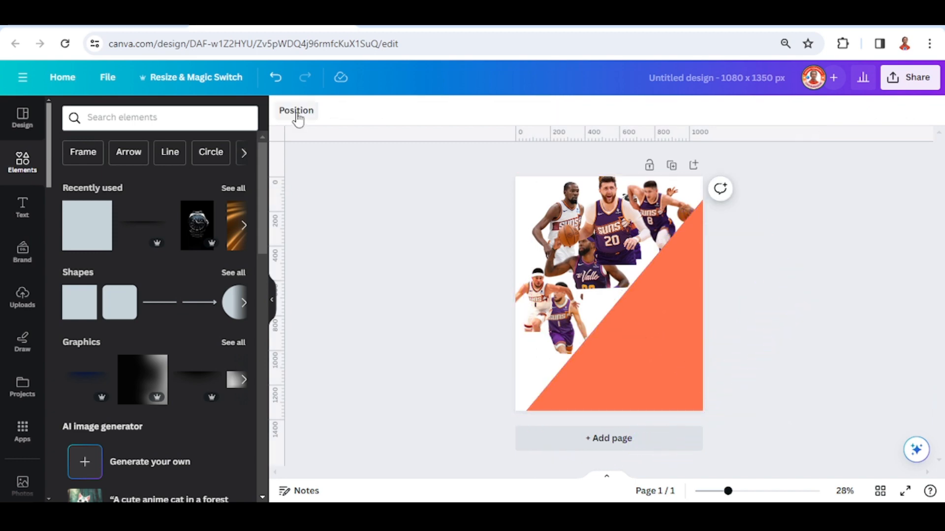
Open the layer list, rotate the white-jersey headband player parallel to the diagonal and place him in the page's lower left corner
{"action": "left_click", "coordinate": [300, 114]}
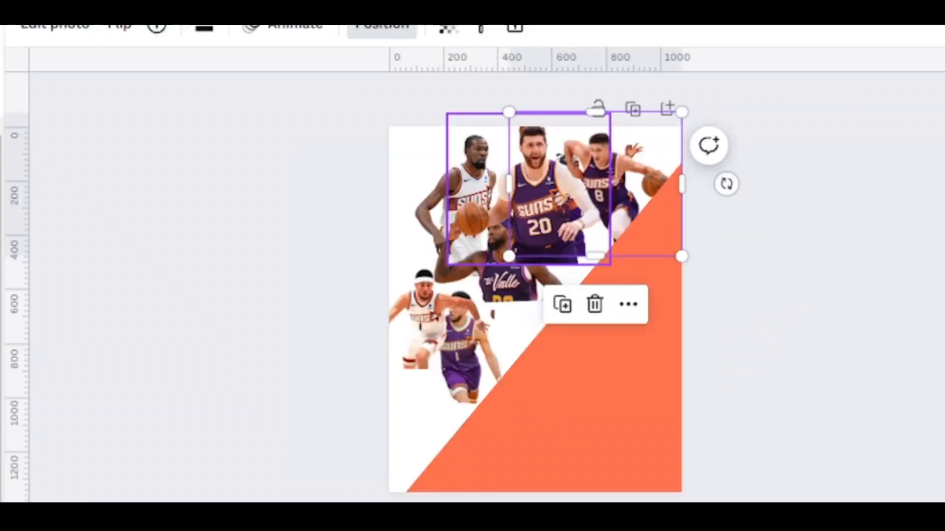
{"action": "left_click", "coordinate": [476, 361]}
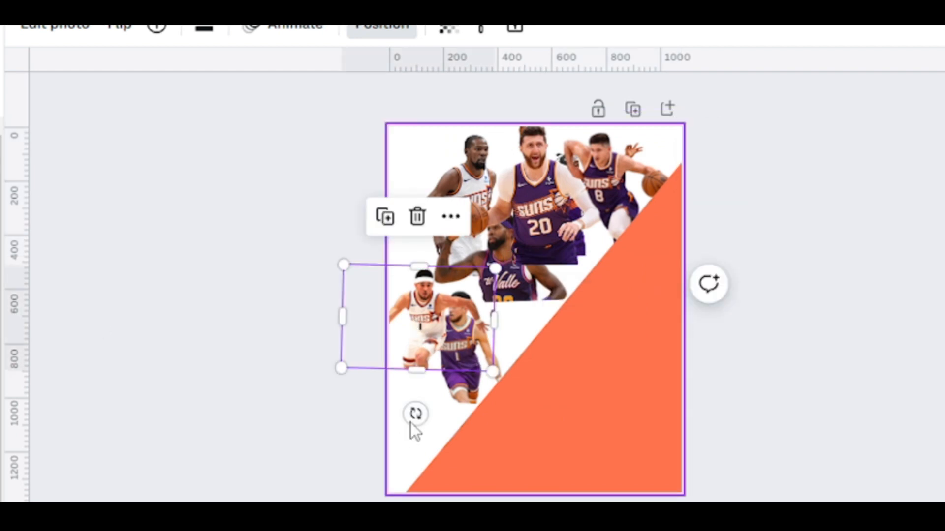
{"action": "left_click_drag", "start_coordinate": [416, 413], "coordinate": [490, 378]}
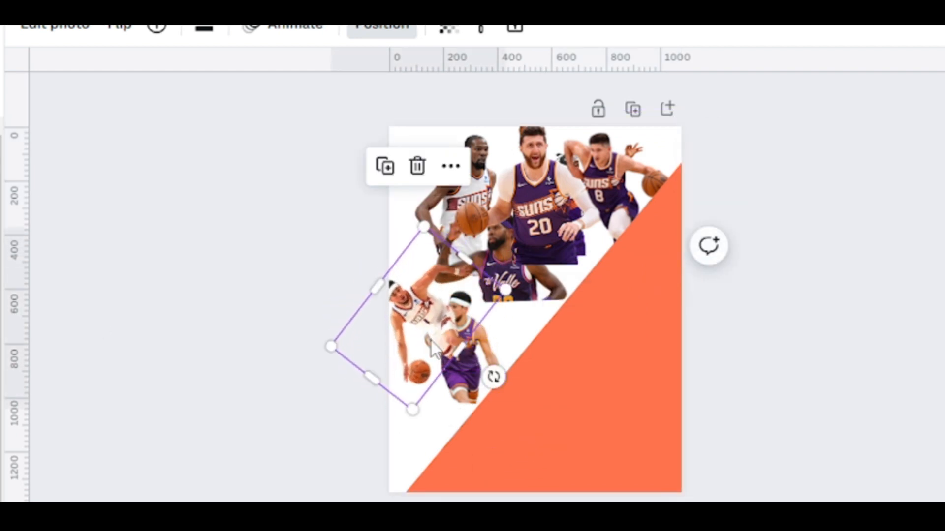
{"action": "left_click_drag", "start_coordinate": [431, 323], "coordinate": [442, 410]}
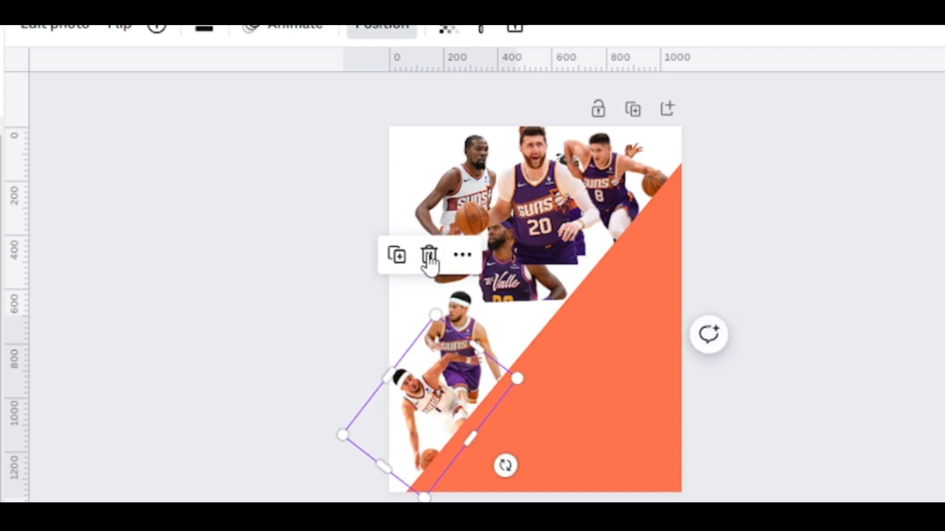
Rotate the number 35 player to -40° and enlarge him in the page's upper left corner
{"action": "left_click", "coordinate": [467, 212]}
{"action": "left_click", "coordinate": [425, 184]}
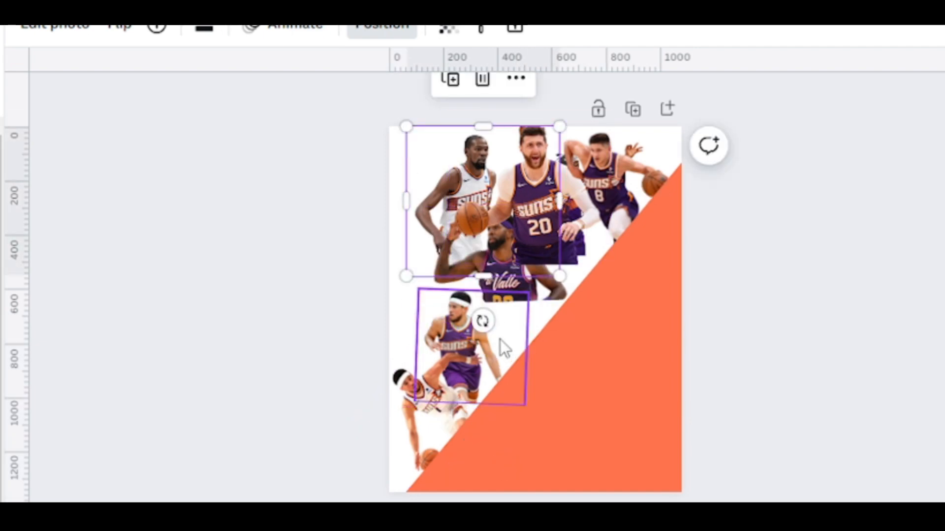
{"action": "left_click_drag", "start_coordinate": [482, 321], "coordinate": [564, 305]}
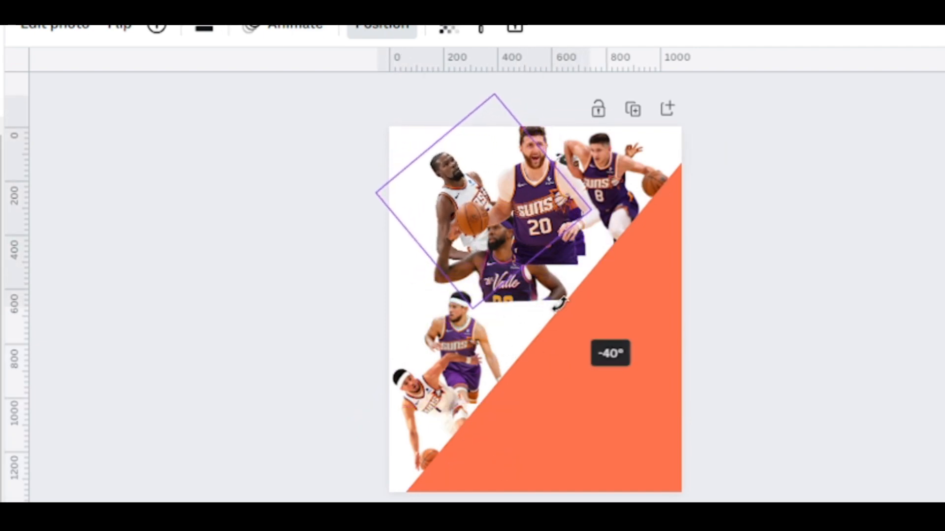
{"action": "left_click_drag", "start_coordinate": [378, 191], "coordinate": [418, 198]}
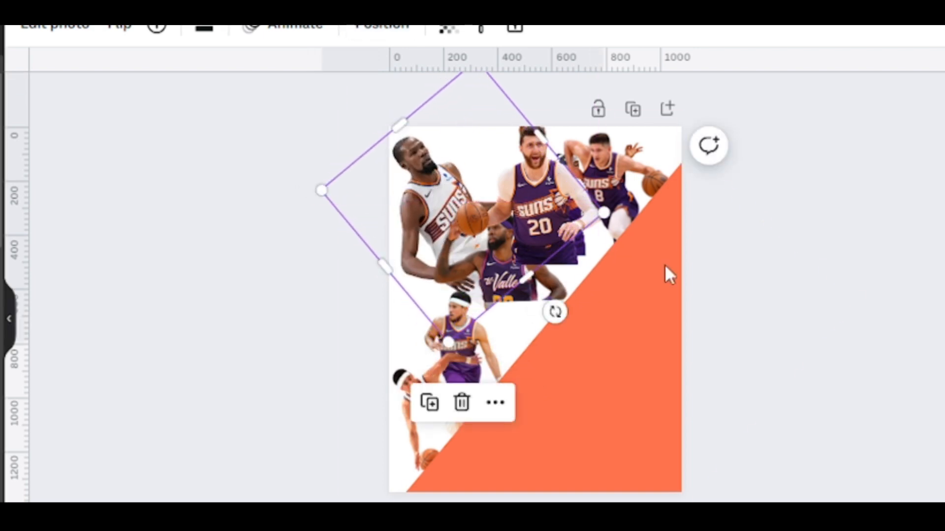
Rotate the number 20 player parallel to the orange edge, set him against the middle of the diagonal and enlarge him slightly
{"action": "left_click", "coordinate": [574, 265]}
{"action": "left_click_drag", "start_coordinate": [574, 265], "coordinate": [555, 333]}
{"action": "left_click_drag", "start_coordinate": [516, 380], "coordinate": [632, 374]}
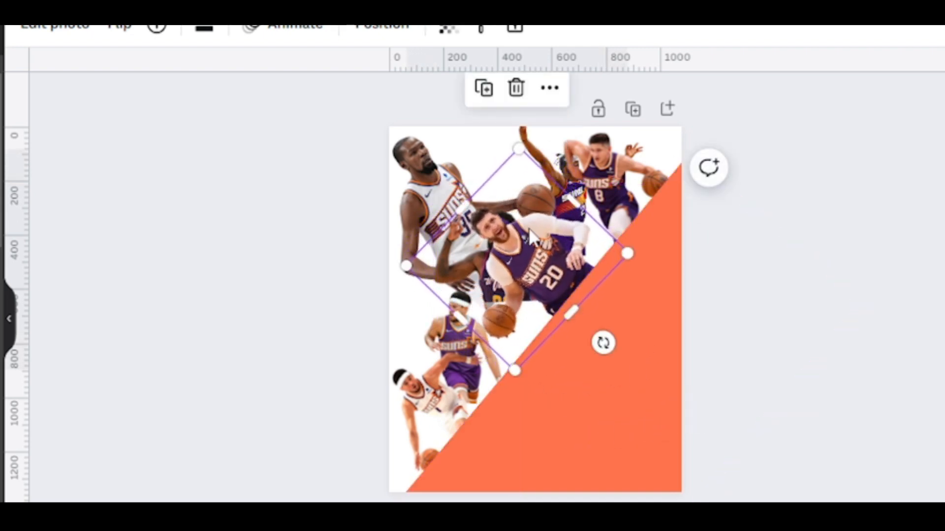
{"action": "left_click_drag", "start_coordinate": [528, 228], "coordinate": [508, 251]}
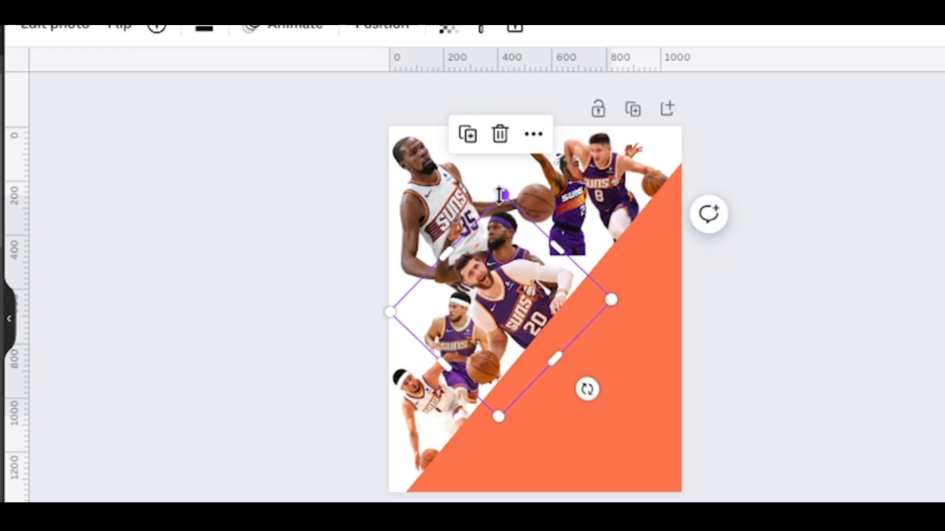
{"action": "left_click_drag", "start_coordinate": [500, 195], "coordinate": [511, 170]}
{"action": "left_click", "coordinate": [814, 190]}
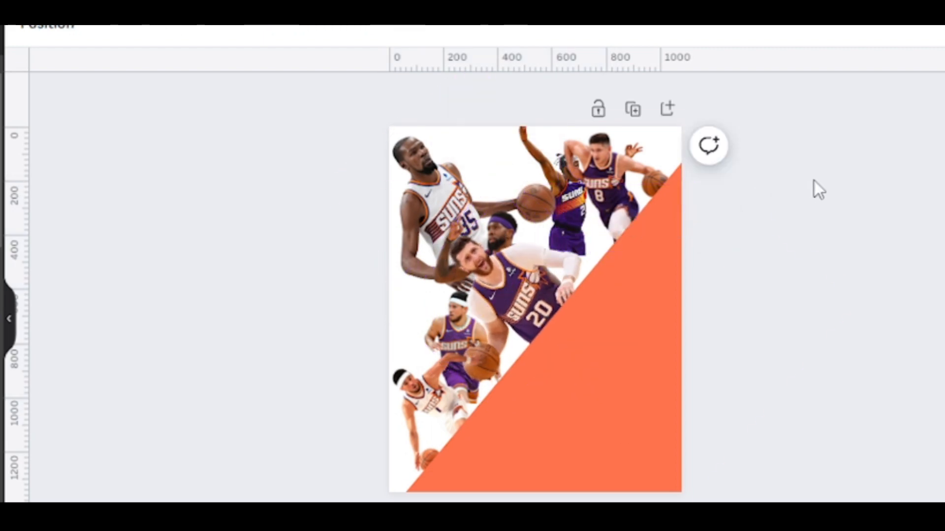
Move the number 8 player beside number 20 on the diagonal, enlarge him and tilt him slightly counterclockwise
{"action": "left_click_drag", "start_coordinate": [614, 163], "coordinate": [576, 225]}
{"action": "left_click_drag", "start_coordinate": [636, 175], "coordinate": [675, 130]}
{"action": "left_click_drag", "start_coordinate": [596, 360], "coordinate": [633, 363]}
{"action": "left_click_drag", "start_coordinate": [583, 224], "coordinate": [564, 236]}
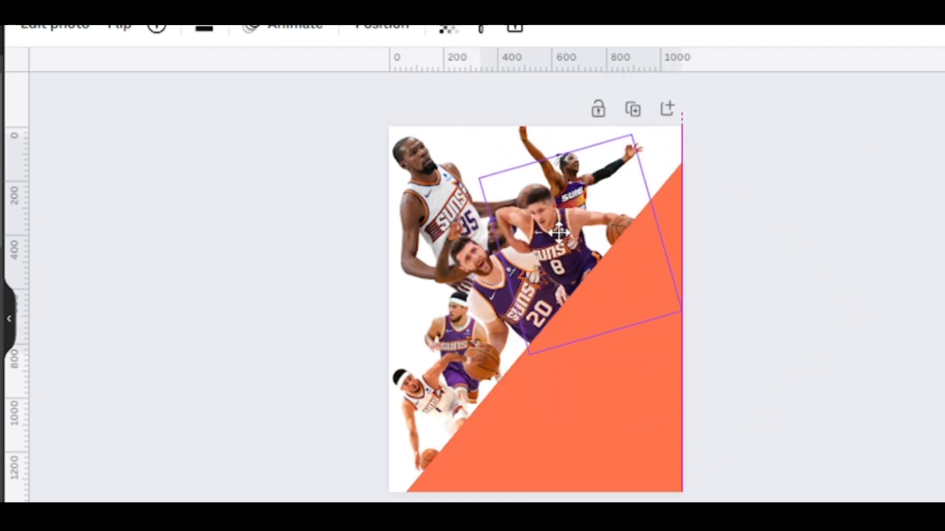
Tilt the raised-arms player counterclockwise, enlarge him and place him at the upper end of the diagonal
{"action": "left_click", "coordinate": [595, 130]}
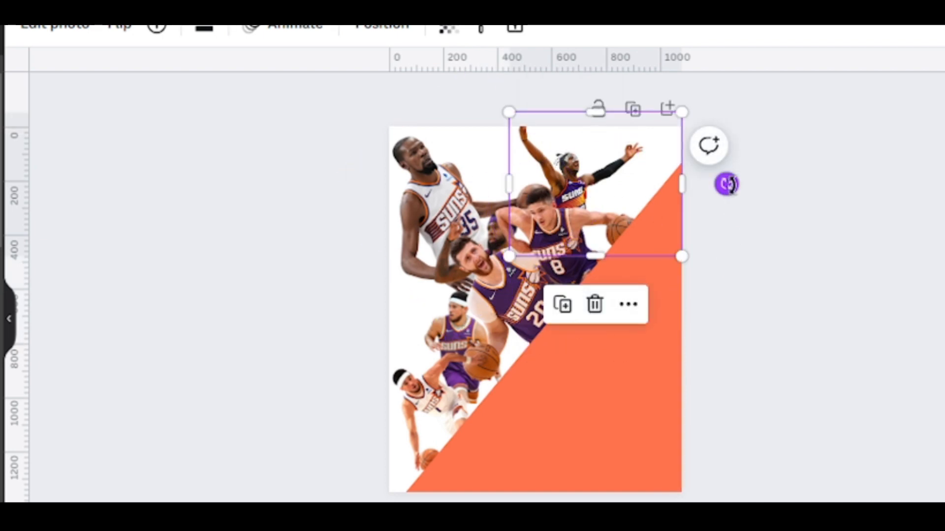
{"action": "left_click_drag", "start_coordinate": [726, 184], "coordinate": [702, 126]}
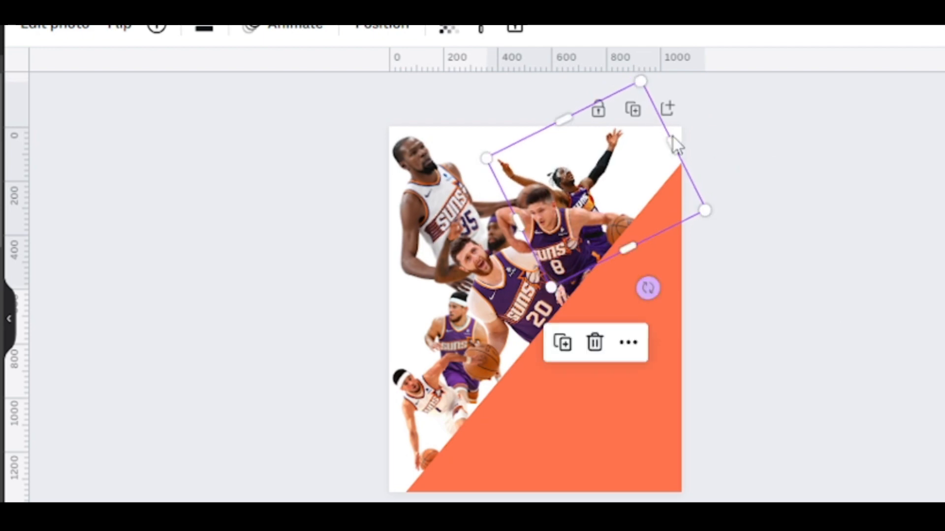
{"action": "left_click_drag", "start_coordinate": [705, 212], "coordinate": [749, 217]}
{"action": "left_click_drag", "start_coordinate": [642, 157], "coordinate": [650, 159]}
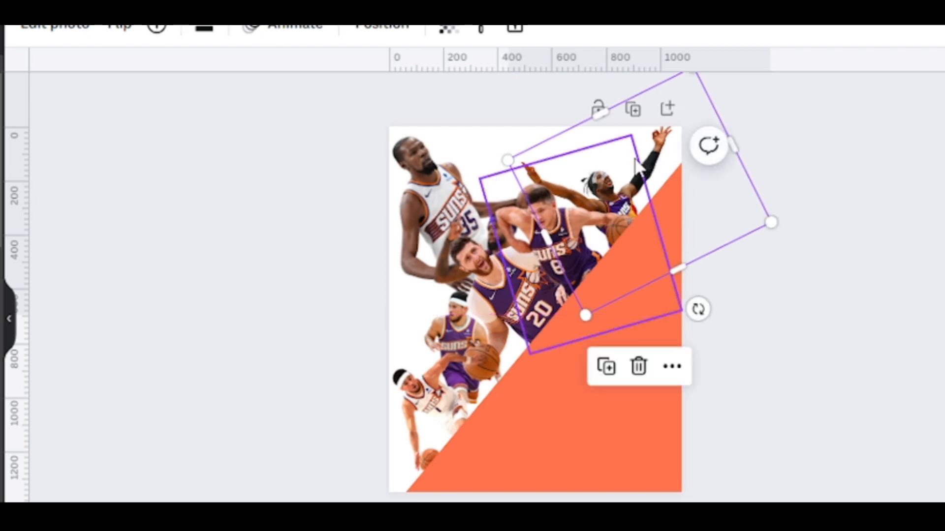
Shrink the number 8 player slightly, reposition him on the orange edge and shift the number 35 player inward
{"action": "left_click", "coordinate": [508, 205]}
{"action": "left_click_drag", "start_coordinate": [632, 134], "coordinate": [624, 153]}
{"action": "left_click_drag", "start_coordinate": [578, 226], "coordinate": [571, 219]}
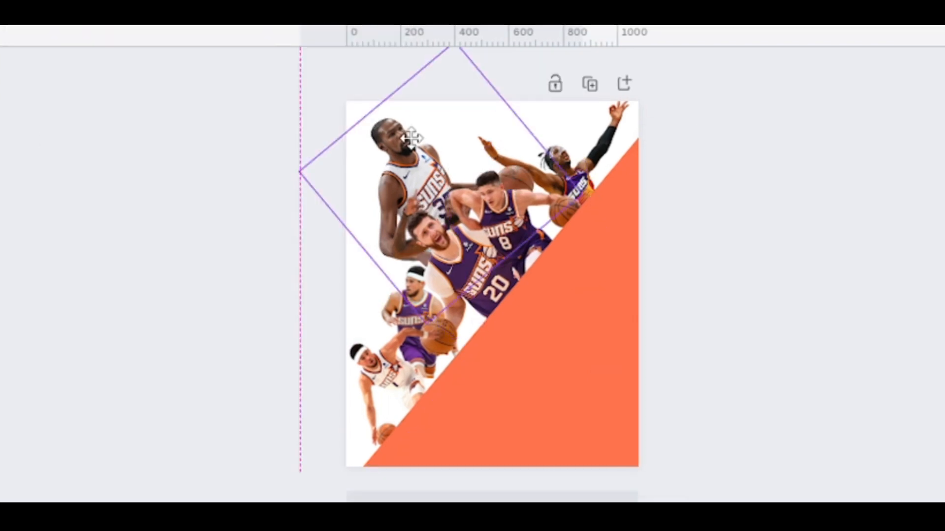
{"action": "left_click_drag", "start_coordinate": [416, 140], "coordinate": [427, 137]}
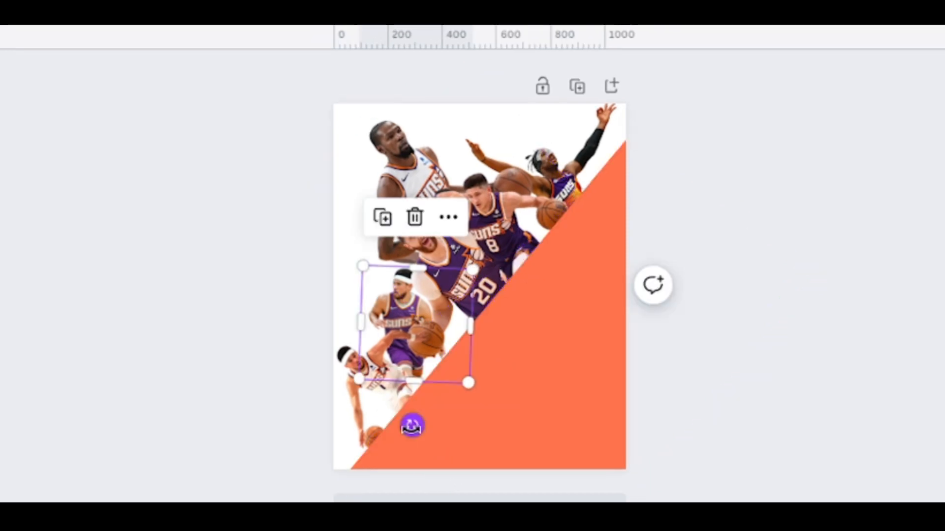
Rotate the purple-jersey number 1 player parallel to the diagonal, enlarge him and place him between number 20 and the lower player
{"action": "left_click_drag", "start_coordinate": [425, 421], "coordinate": [490, 430]}
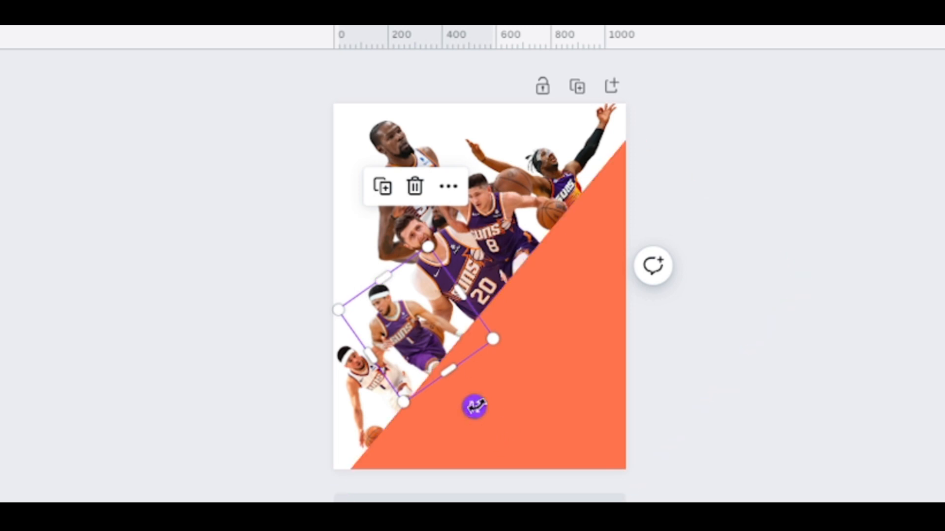
{"action": "left_click_drag", "start_coordinate": [474, 407], "coordinate": [504, 391]}
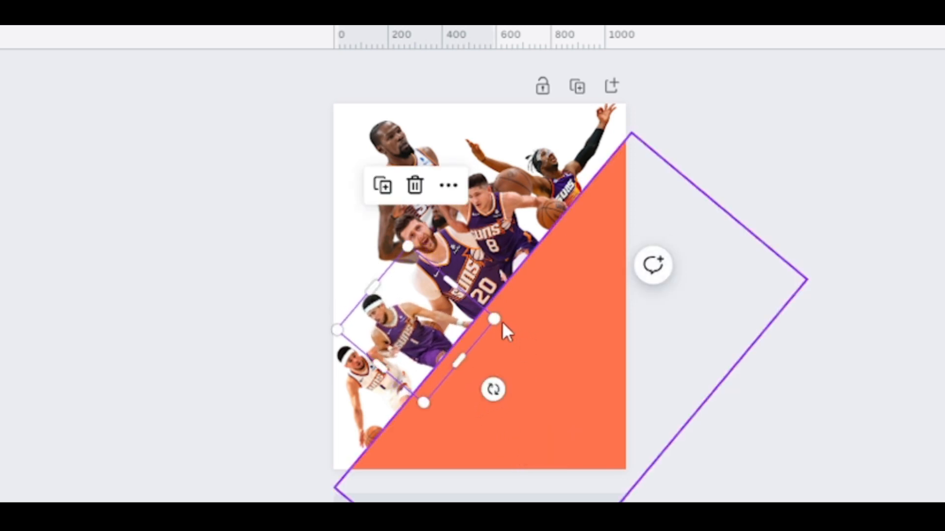
{"action": "left_click_drag", "start_coordinate": [494, 319], "coordinate": [551, 315]}
{"action": "mouse_move", "coordinate": [454, 291]}
{"action": "left_mouse_down"}
{"action": "mouse_move", "coordinate": [436, 289]}
{"action": "mouse_move", "coordinate": [444, 288]}
{"action": "left_mouse_up"}
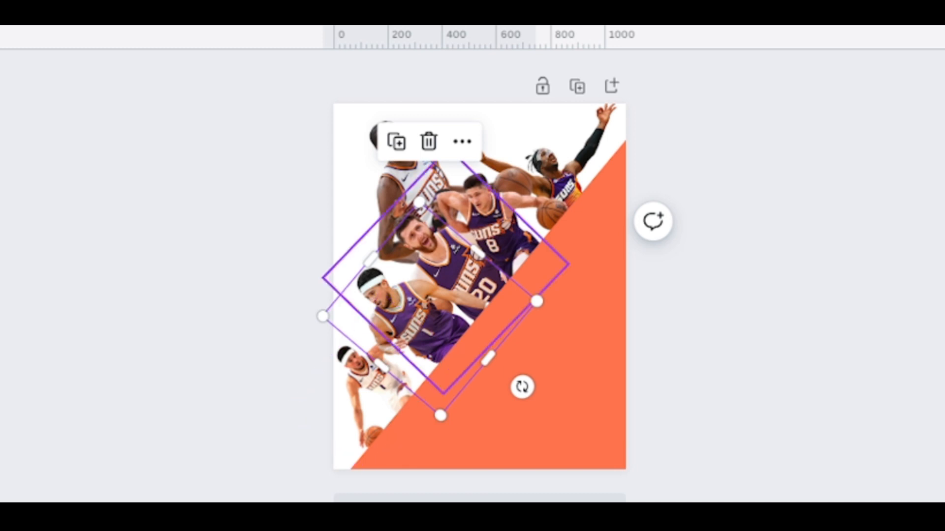
Enlarge the number 20 player, bring him forward over the number 1 player and reposition him on the diagonal
{"action": "left_click", "coordinate": [434, 211]}
{"action": "left_click_drag", "start_coordinate": [448, 148], "coordinate": [461, 112]}
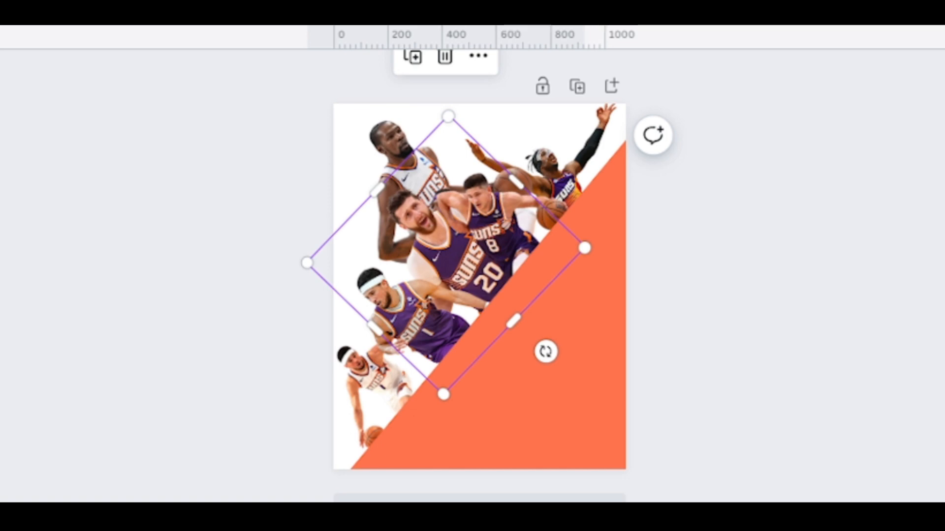
{"action": "key", "text": "ctrl+]"}
{"action": "mouse_move", "coordinate": [486, 213]}
{"action": "left_mouse_down"}
{"action": "mouse_move", "coordinate": [492, 204]}
{"action": "mouse_move", "coordinate": [486, 223]}
{"action": "left_mouse_up"}
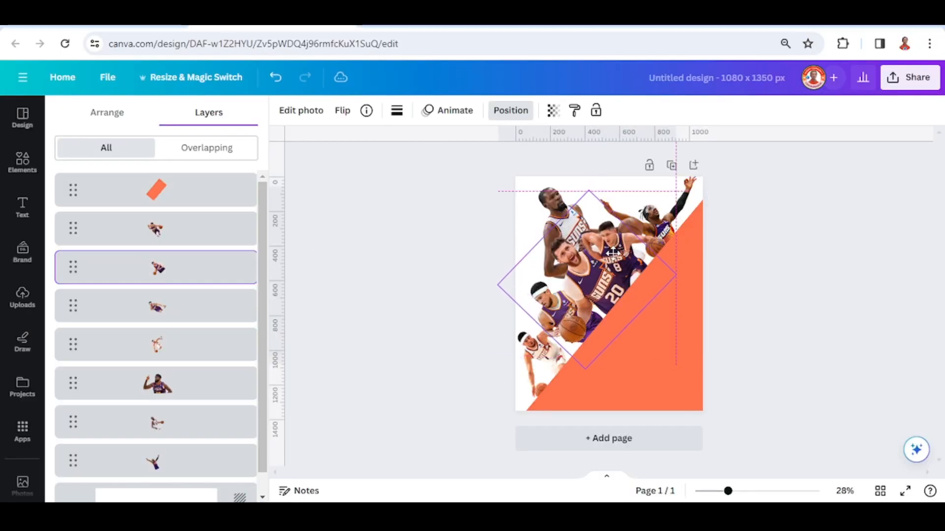
{"action": "left_click_drag", "start_coordinate": [612, 252], "coordinate": [612, 257]}
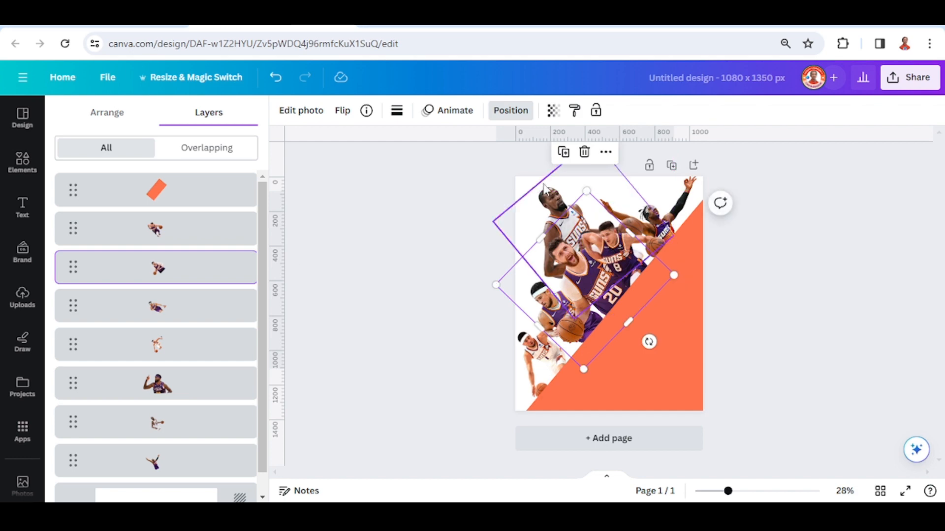
Shift the number 35 player slightly inward and adjust the white-jersey headband player in the lower left corner
{"action": "mouse_move", "coordinate": [541, 187]}
{"action": "left_mouse_down"}
{"action": "mouse_move", "coordinate": [530, 190]}
{"action": "mouse_move", "coordinate": [549, 189]}
{"action": "left_mouse_up"}
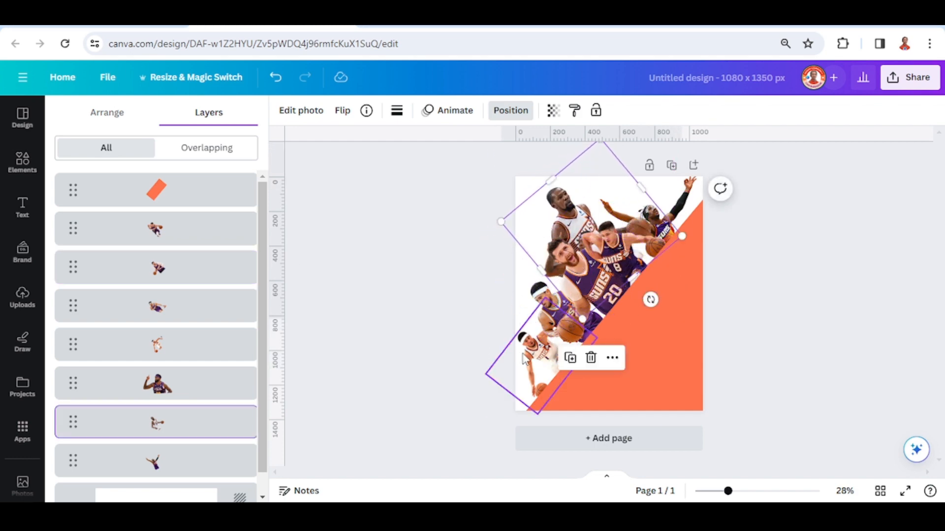
{"action": "left_click", "coordinate": [545, 304]}
{"action": "left_click_drag", "start_coordinate": [493, 373], "coordinate": [538, 360]}
Enlarge the pointing player in the Valle jersey, rotate him parallel to the diagonal and place him behind the number 20 player
{"action": "left_click", "coordinate": [171, 390]}
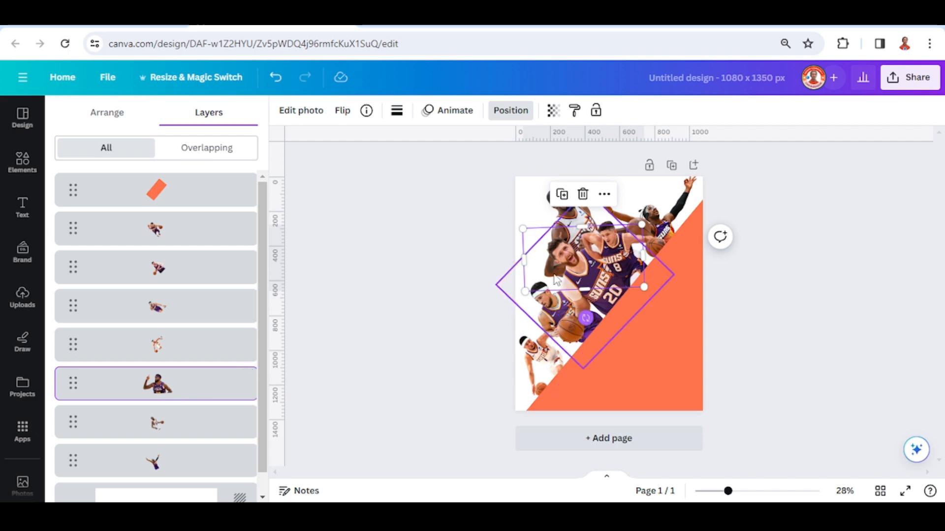
{"action": "left_click_drag", "start_coordinate": [524, 229], "coordinate": [502, 217]}
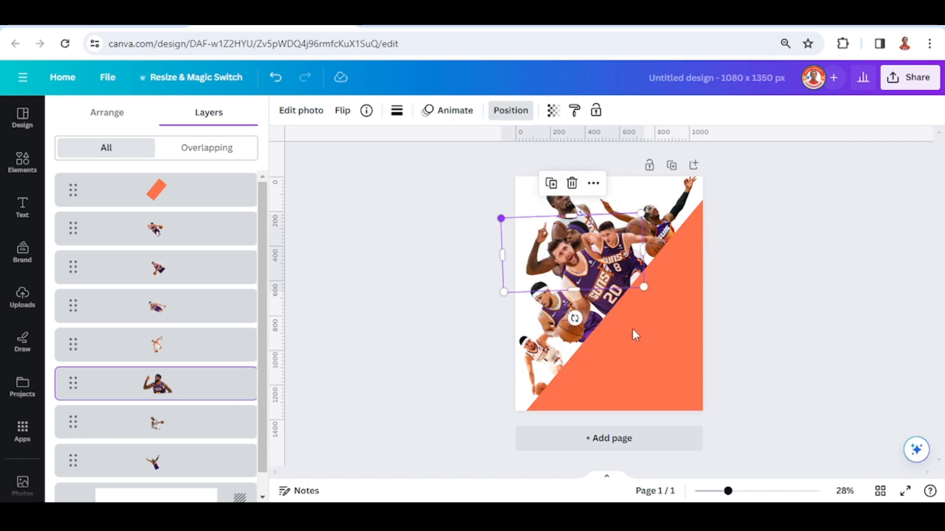
{"action": "left_click_drag", "start_coordinate": [575, 325], "coordinate": [644, 320]}
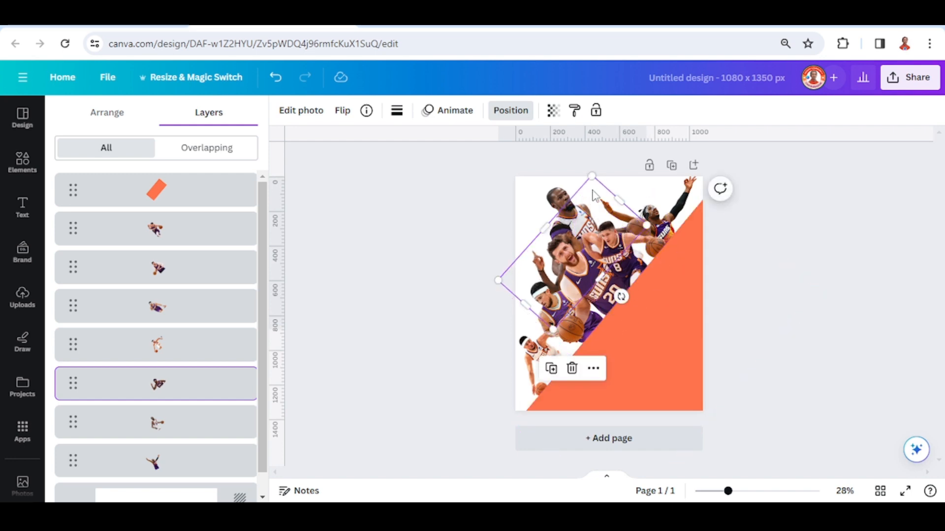
{"action": "left_click_drag", "start_coordinate": [595, 196], "coordinate": [586, 211]}
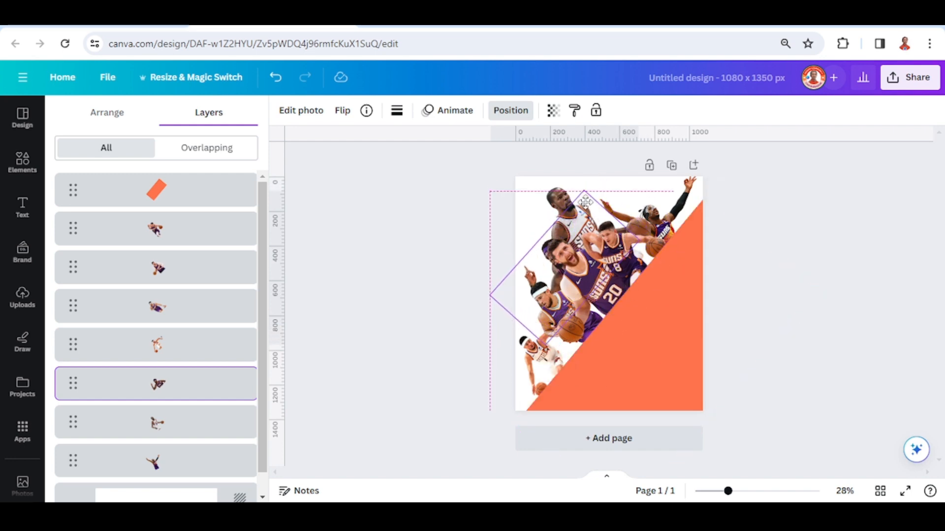
Shift the number 8 player along the orange edge and shrink the number 20 player slightly
{"action": "left_click", "coordinate": [636, 271]}
{"action": "left_click_drag", "start_coordinate": [636, 270], "coordinate": [641, 260]}
{"action": "left_click", "coordinate": [587, 271]}
{"action": "left_click_drag", "start_coordinate": [494, 284], "coordinate": [513, 283]}
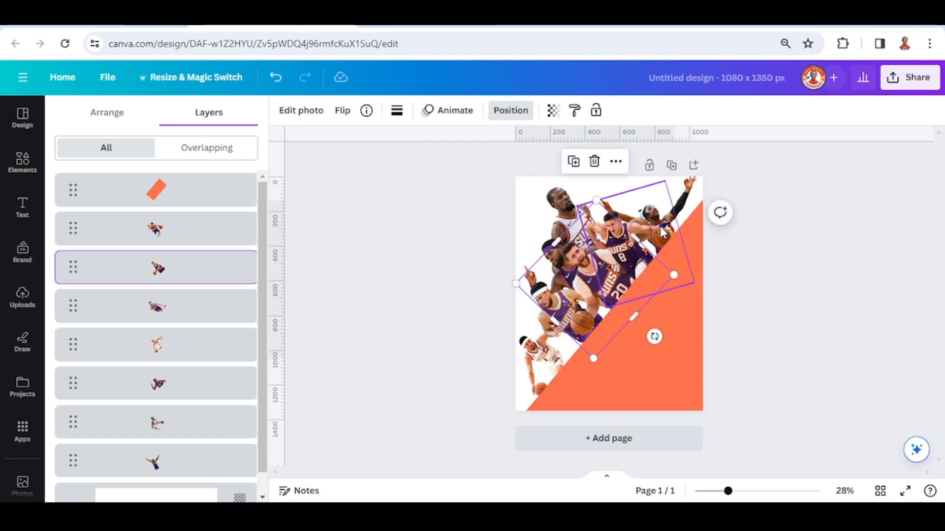
Fine-tune the number 8 player's size and shrink the raised-arms player at the upper end of the diagonal
{"action": "left_click", "coordinate": [660, 226]}
{"action": "left_click_drag", "start_coordinate": [586, 205], "coordinate": [581, 204]}
{"action": "left_click", "coordinate": [693, 193]}
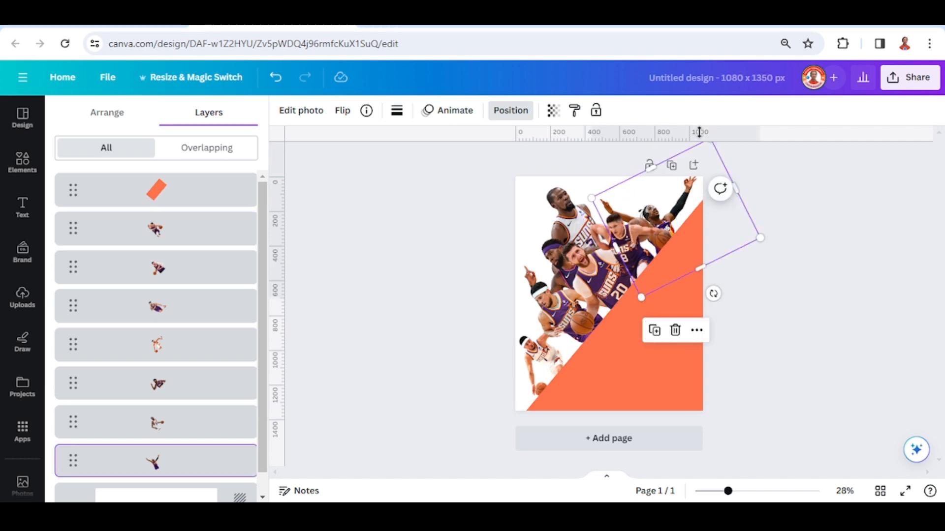
{"action": "left_click_drag", "start_coordinate": [711, 142], "coordinate": [702, 156]}
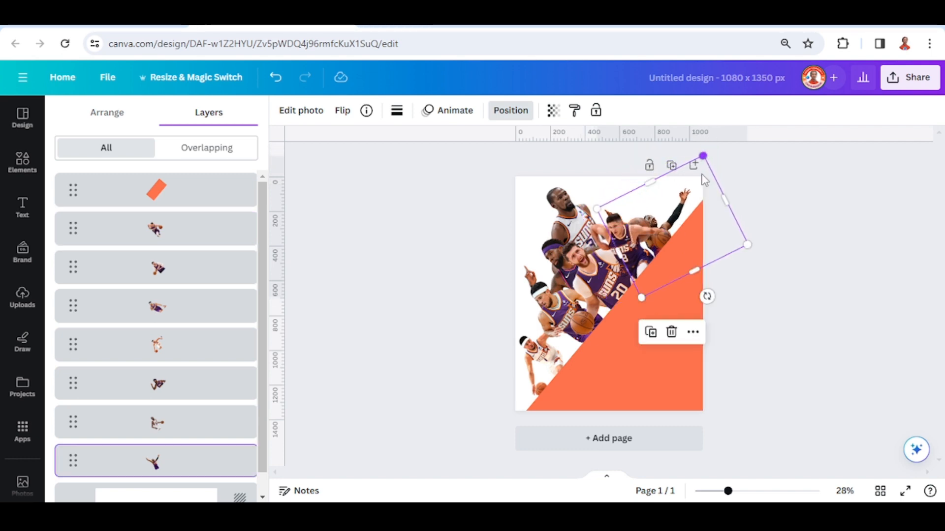
Move the raised-arms player up into the page corner and nudge the white-headband player in the purple jersey
{"action": "left_click_drag", "start_coordinate": [683, 205], "coordinate": [685, 186]}
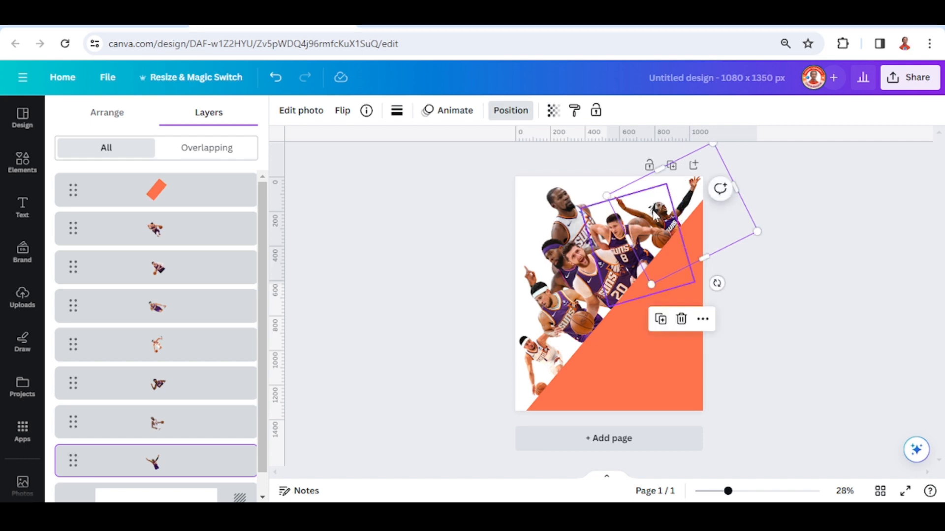
{"action": "left_click_drag", "start_coordinate": [541, 304], "coordinate": [537, 318]}
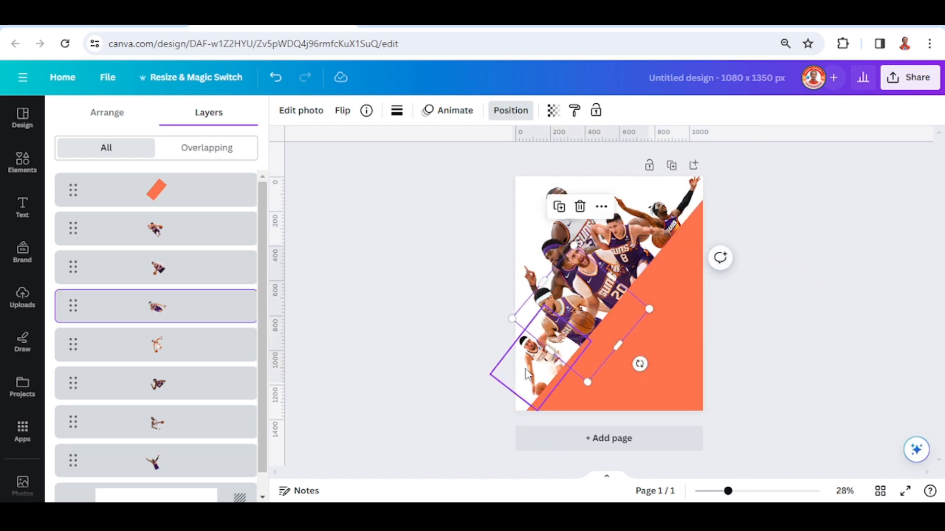
Nudge the white-jersey headband player near the lower page corner and rotate him to about -47°
{"action": "left_click", "coordinate": [529, 373]}
{"action": "mouse_move", "coordinate": [600, 341]}
{"action": "left_mouse_down"}
{"action": "mouse_move", "coordinate": [608, 333]}
{"action": "mouse_move", "coordinate": [602, 339]}
{"action": "left_mouse_up"}
{"action": "left_click_drag", "start_coordinate": [593, 393], "coordinate": [590, 390]}
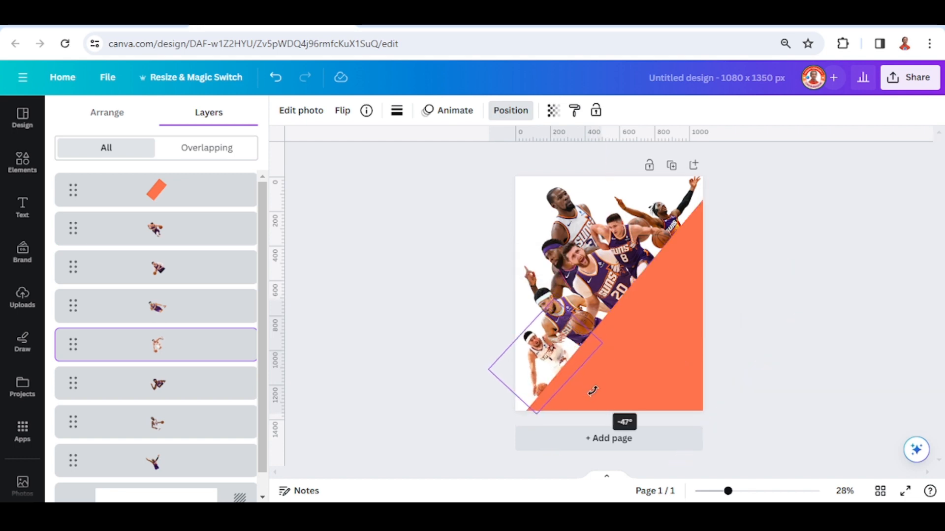
{"action": "left_click_drag", "start_coordinate": [593, 390], "coordinate": [592, 391]}
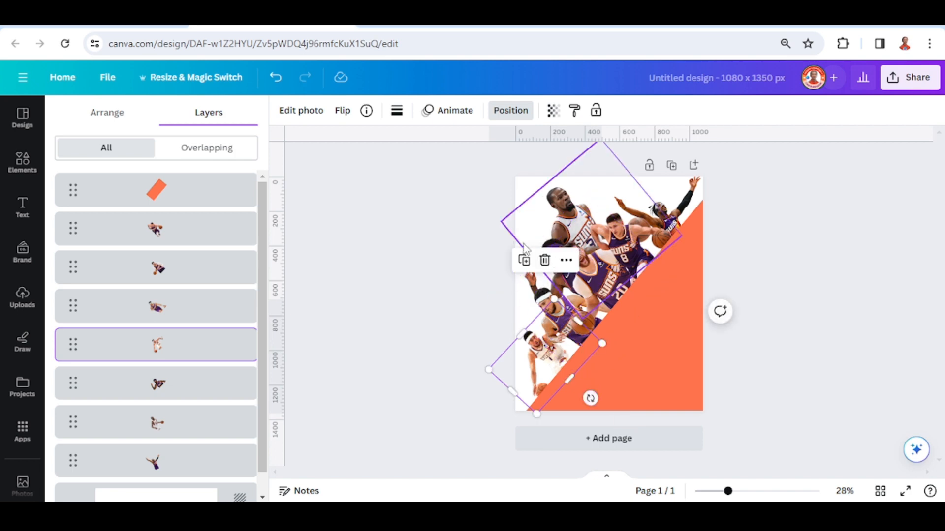
Shift the pointing Valle jersey player outward and move the number 20 player slightly up along the diagonal
{"action": "left_click_drag", "start_coordinate": [524, 288], "coordinate": [489, 300]}
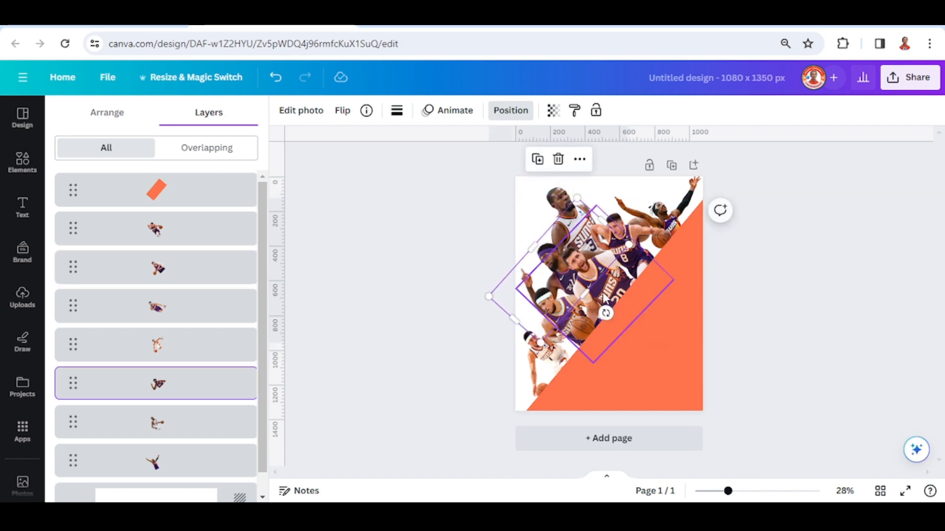
{"action": "left_click_drag", "start_coordinate": [604, 298], "coordinate": [610, 288]}
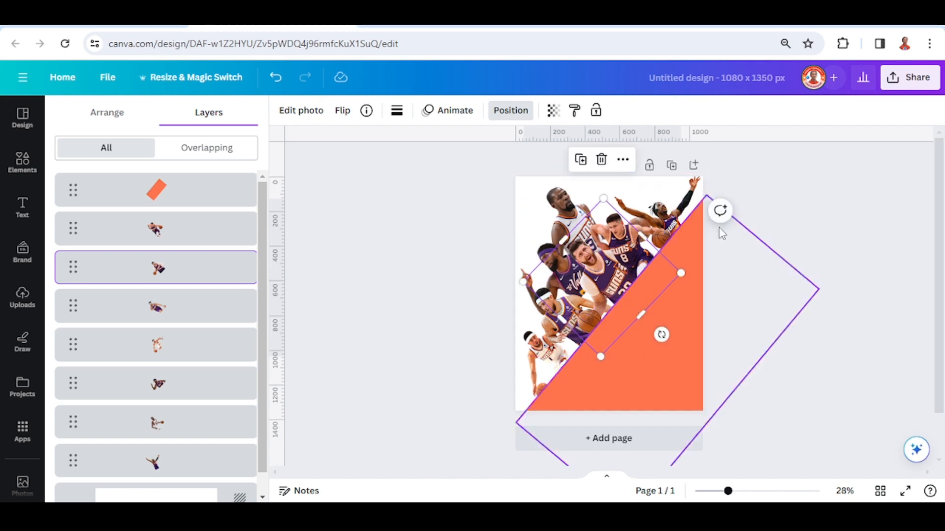
{"action": "left_click", "coordinate": [798, 223]}
{"action": "left_click", "coordinate": [801, 229]}
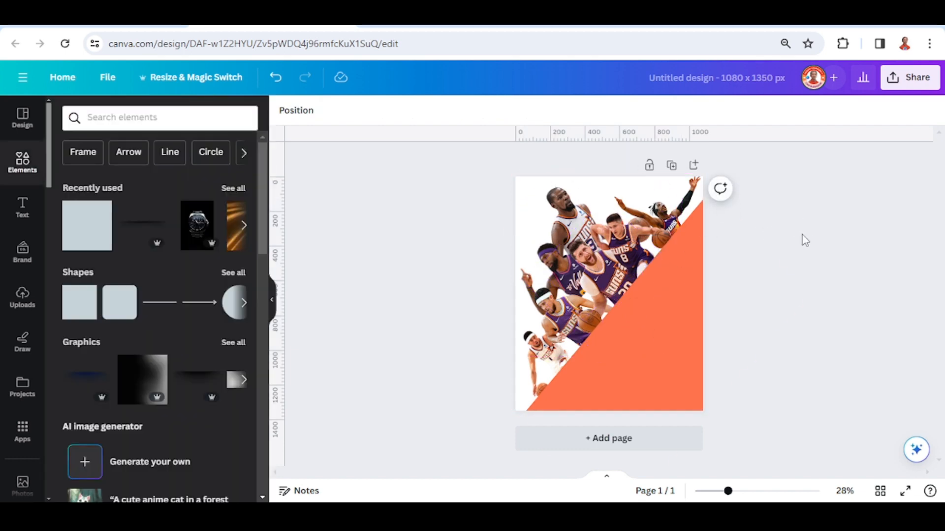
Change the fill of the orange diagonal block to white
{"action": "left_click", "coordinate": [691, 335]}
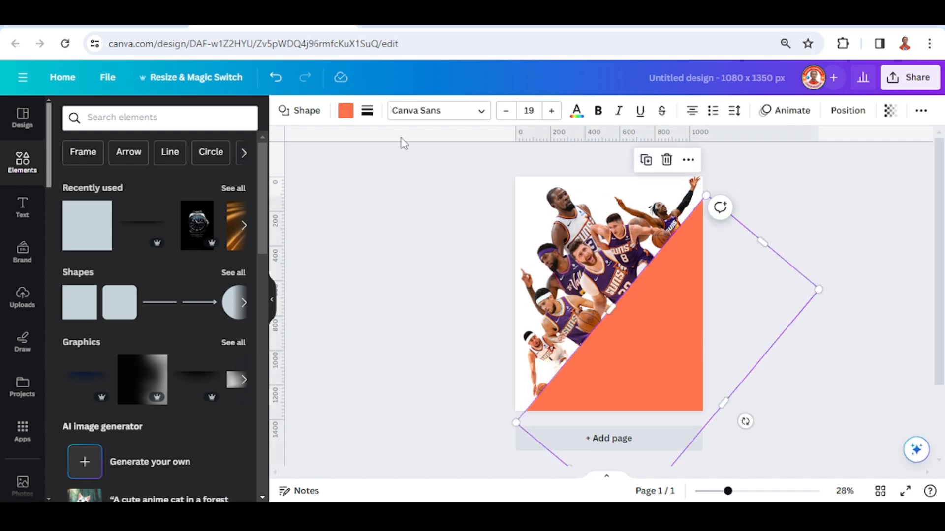
{"action": "left_click", "coordinate": [347, 112]}
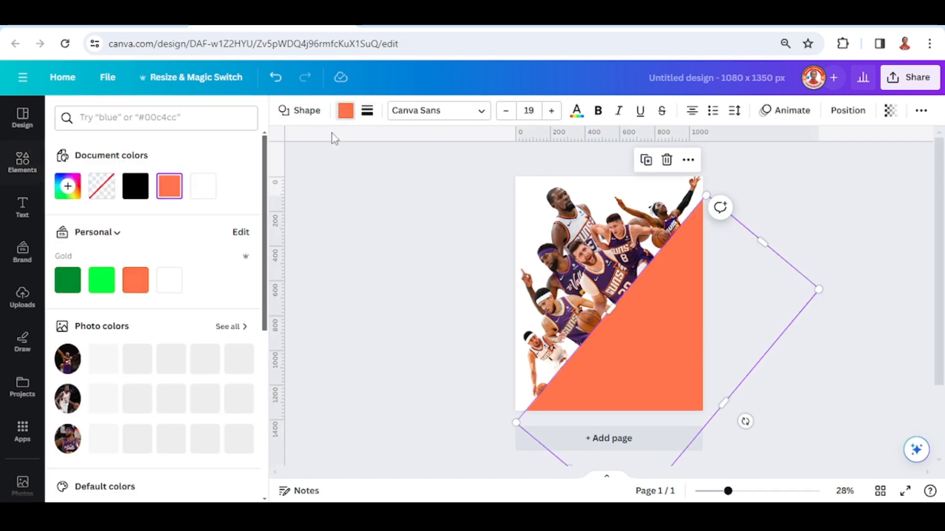
{"action": "left_click", "coordinate": [204, 196]}
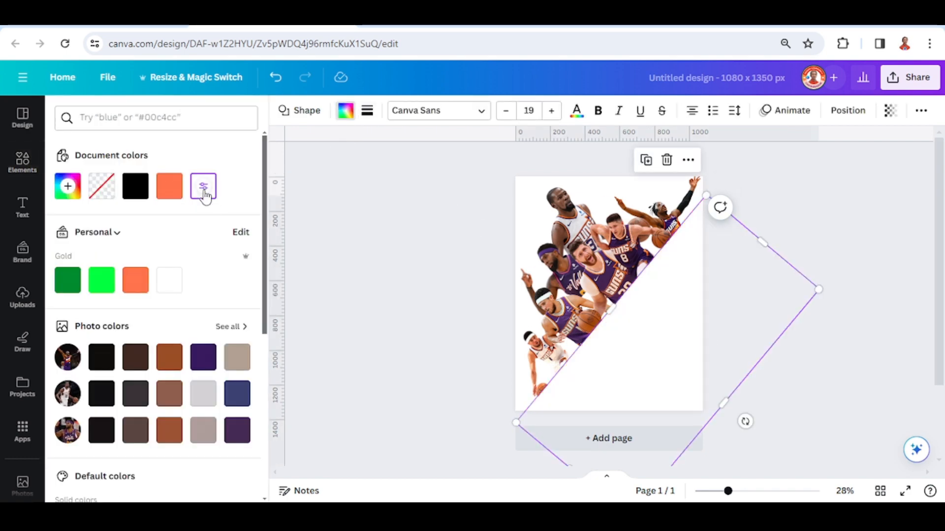
Insert the border shadow horizontal graphic, enlarge it and rotate it to run just below the players' diagonal edge
{"action": "left_click", "coordinate": [35, 167]}
{"action": "left_click", "coordinate": [156, 213]}
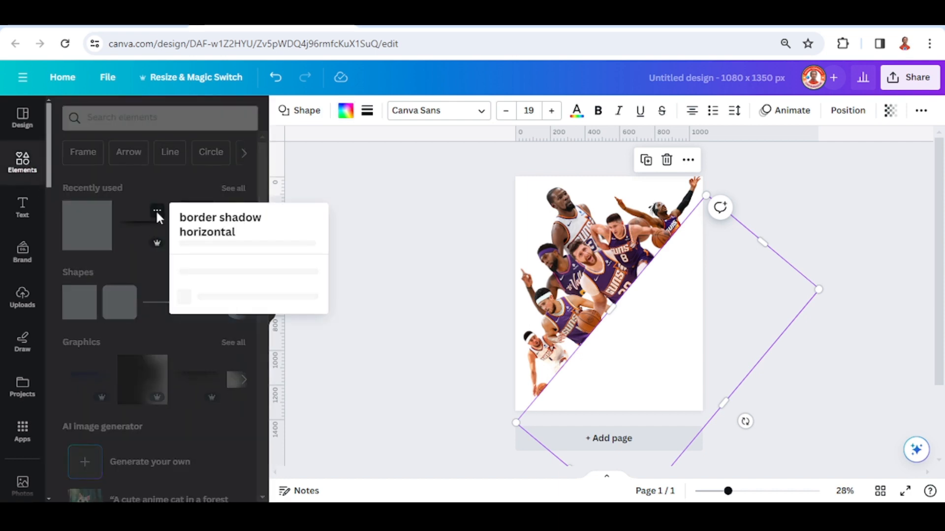
{"action": "left_click", "coordinate": [137, 222]}
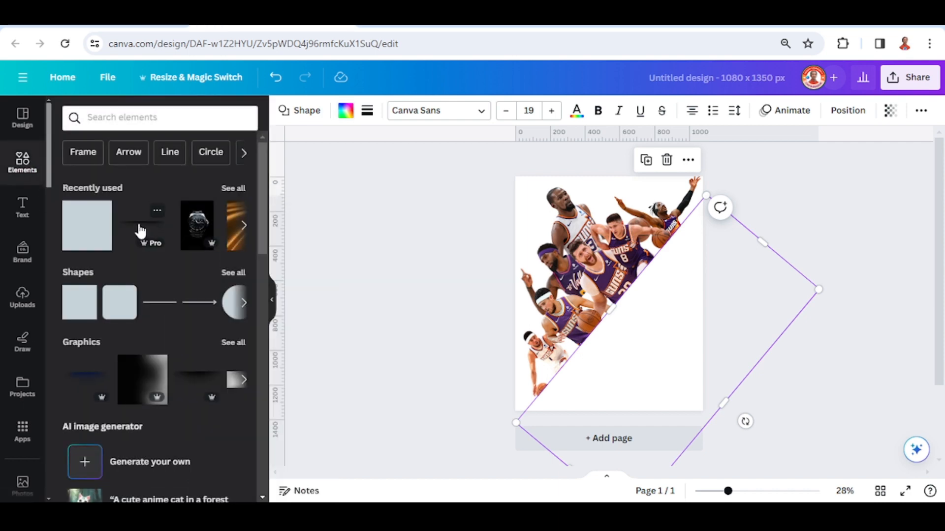
{"action": "left_click", "coordinate": [137, 228]}
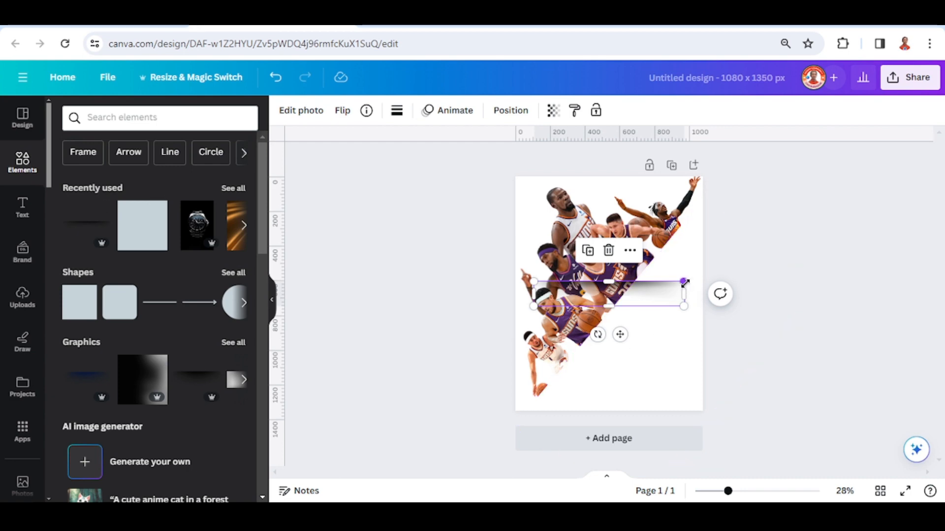
{"action": "left_click_drag", "start_coordinate": [683, 281], "coordinate": [854, 253]}
{"action": "left_click_drag", "start_coordinate": [692, 335], "coordinate": [654, 338]}
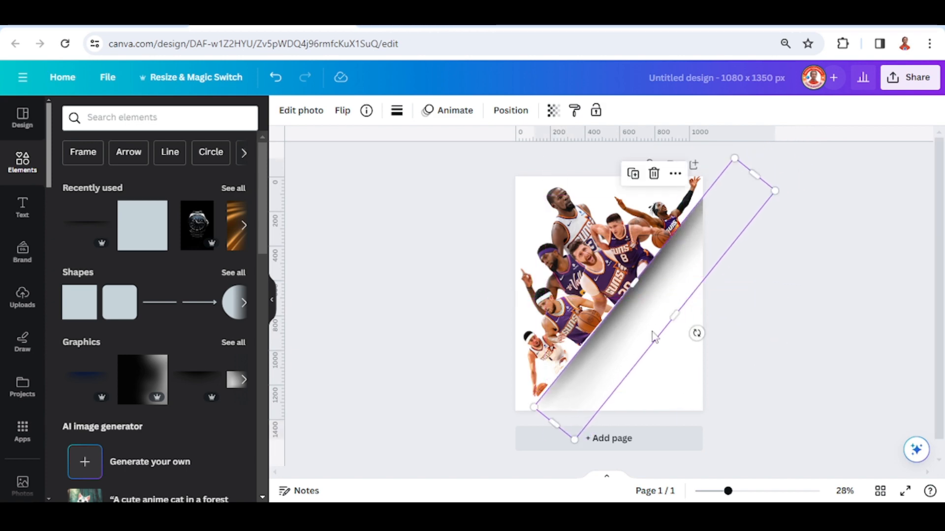
Fine-tune the shadow's rotation to match the diagonal edge and shrink it slightly
{"action": "left_click", "coordinate": [743, 492]}
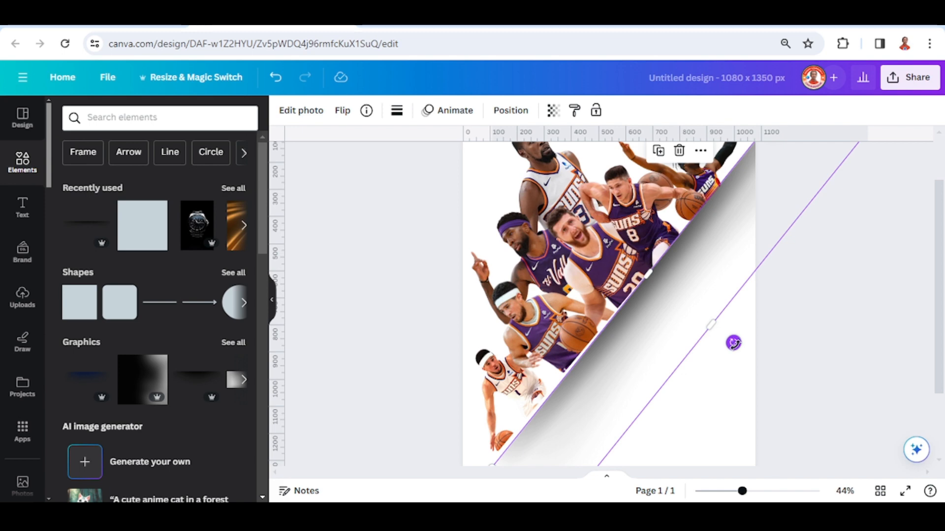
{"action": "left_click_drag", "start_coordinate": [733, 343], "coordinate": [731, 341]}
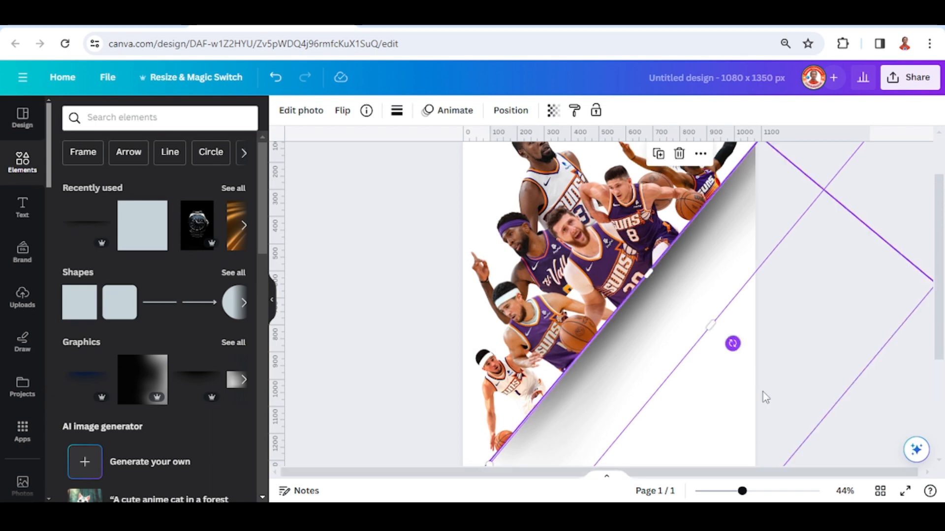
{"action": "left_click_drag", "start_coordinate": [741, 491], "coordinate": [732, 493]}
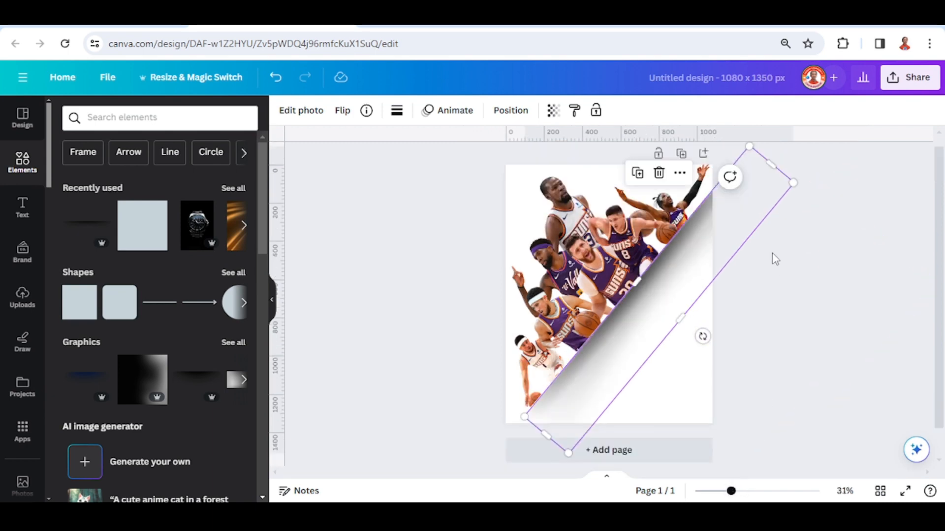
{"action": "left_click_drag", "start_coordinate": [794, 183], "coordinate": [735, 216]}
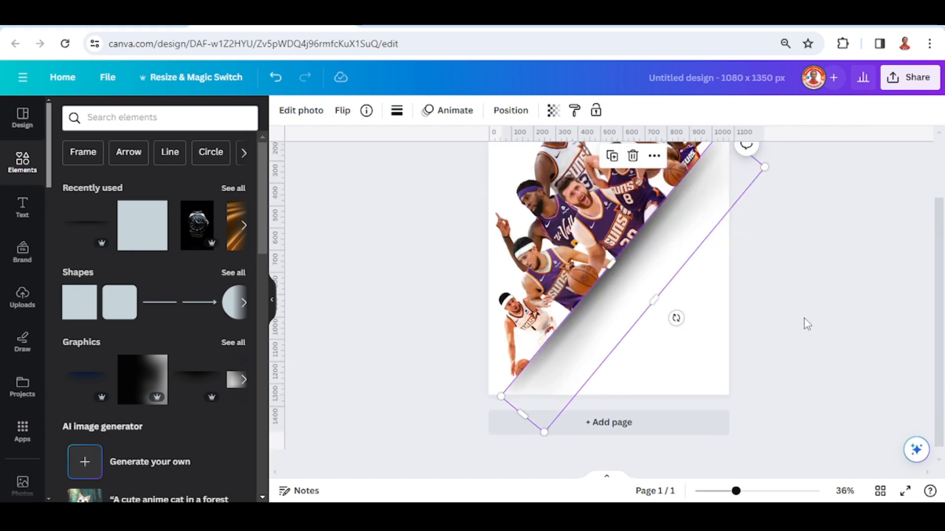
{"action": "left_click", "coordinate": [807, 323]}
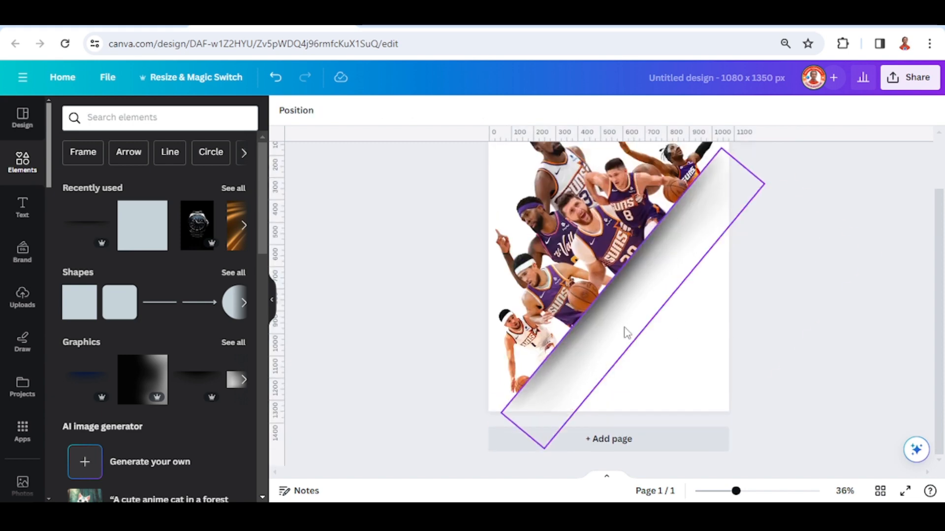
Add a heading reading SUNS and place it in the white area near the poster's lower right corner
{"action": "left_click", "coordinate": [20, 222]}
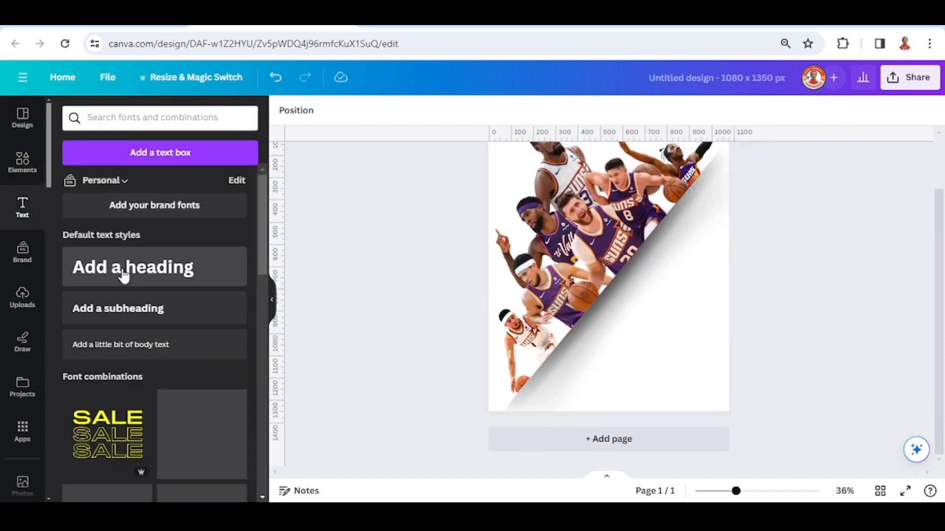
{"action": "left_click", "coordinate": [126, 268]}
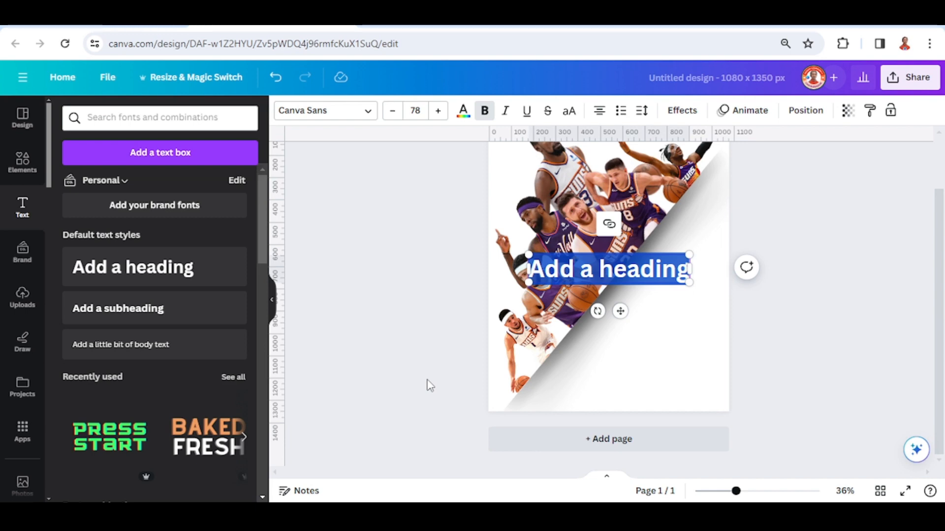
{"action": "type", "text": "SUNS"}
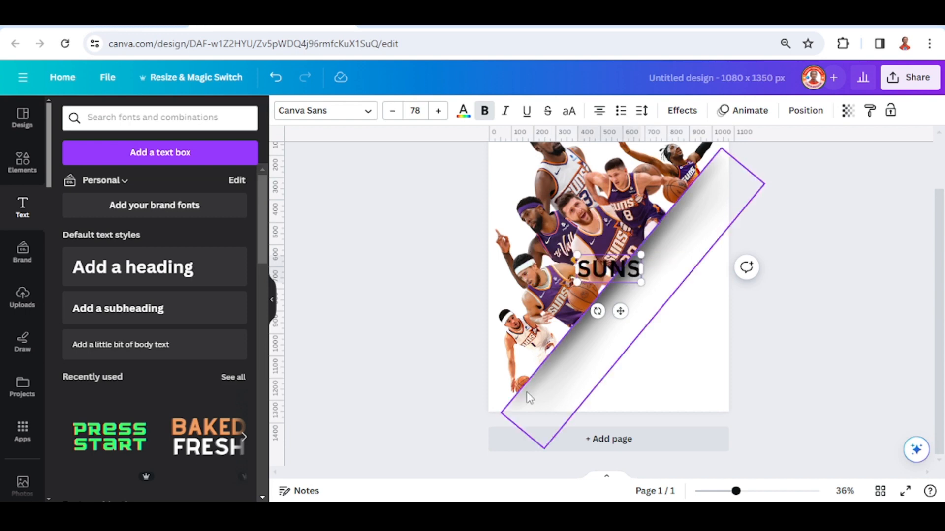
{"action": "left_click_drag", "start_coordinate": [623, 311], "coordinate": [662, 416]}
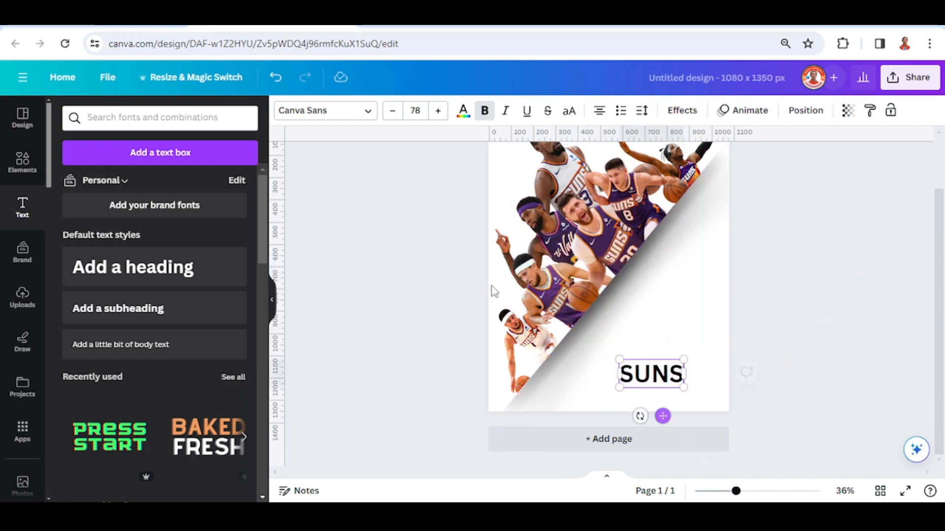
Set the SUNS heading in the Yearbook Solid font
{"action": "left_click", "coordinate": [314, 116]}
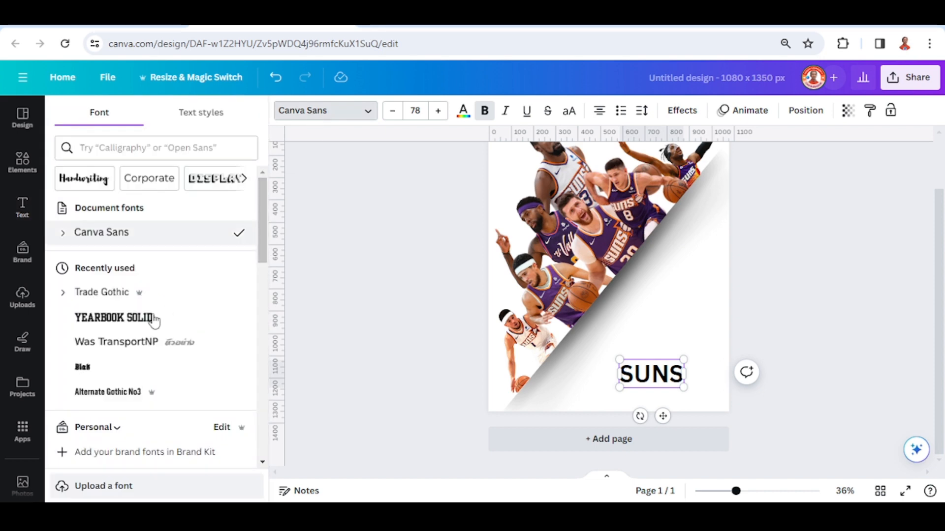
{"action": "scroll", "coordinate": [143, 332], "scroll_direction": "down", "scroll_amount": 5}
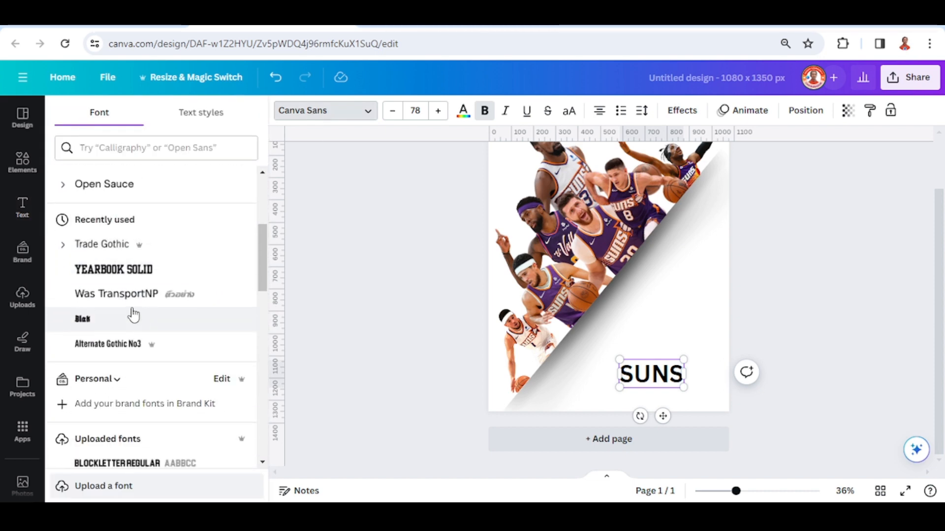
{"action": "left_click", "coordinate": [118, 270]}
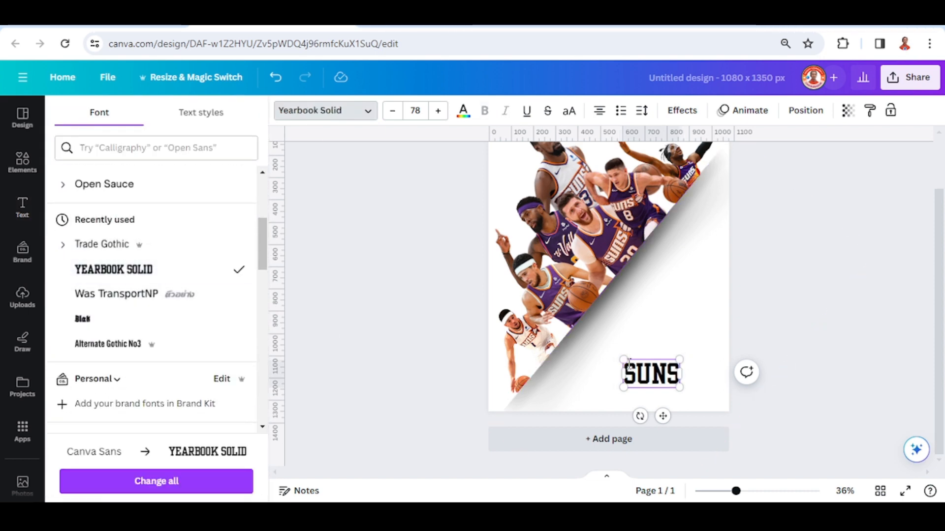
Enlarge the SUNS heading to font size 166 within the poster's lower right area
{"action": "double_click", "coordinate": [630, 363]}
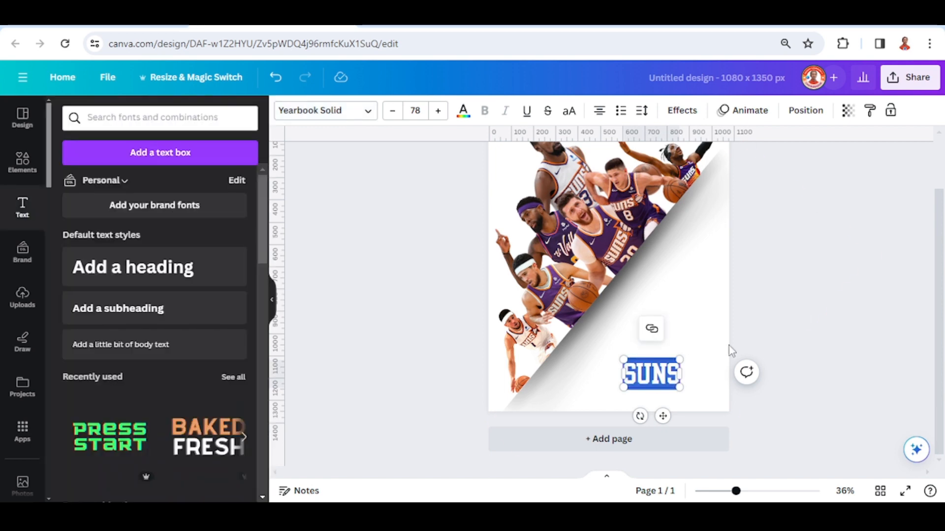
{"action": "left_click", "coordinate": [802, 320]}
{"action": "left_click", "coordinate": [625, 362]}
{"action": "left_click_drag", "start_coordinate": [621, 358], "coordinate": [586, 341]}
{"action": "left_click_drag", "start_coordinate": [679, 387], "coordinate": [707, 400]}
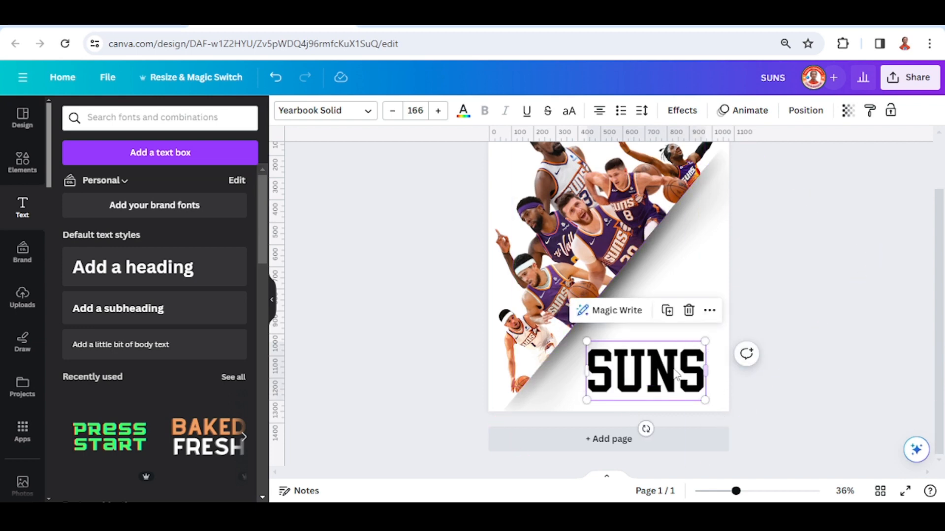
Color the SUNS heading white and give it a black Outline effect with thickness 75
{"action": "left_click", "coordinate": [463, 113]}
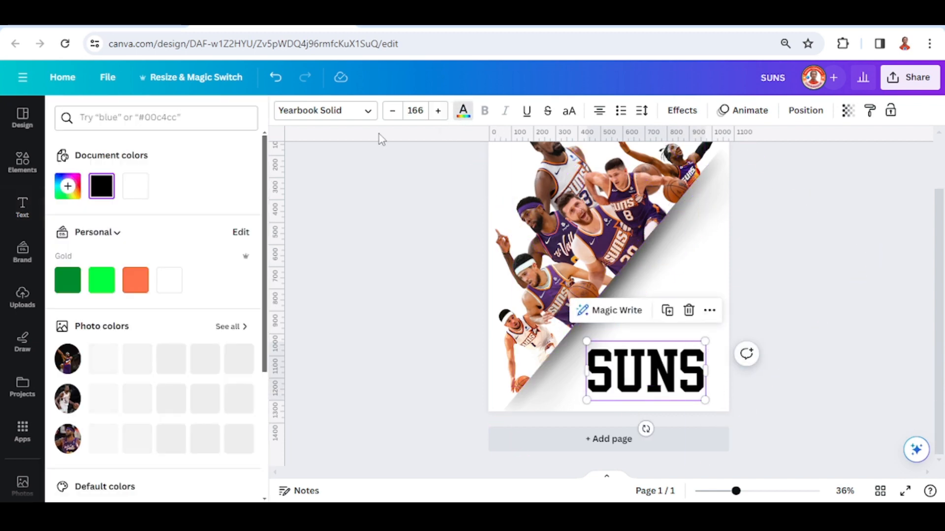
{"action": "left_click", "coordinate": [139, 190]}
{"action": "left_click", "coordinate": [680, 113]}
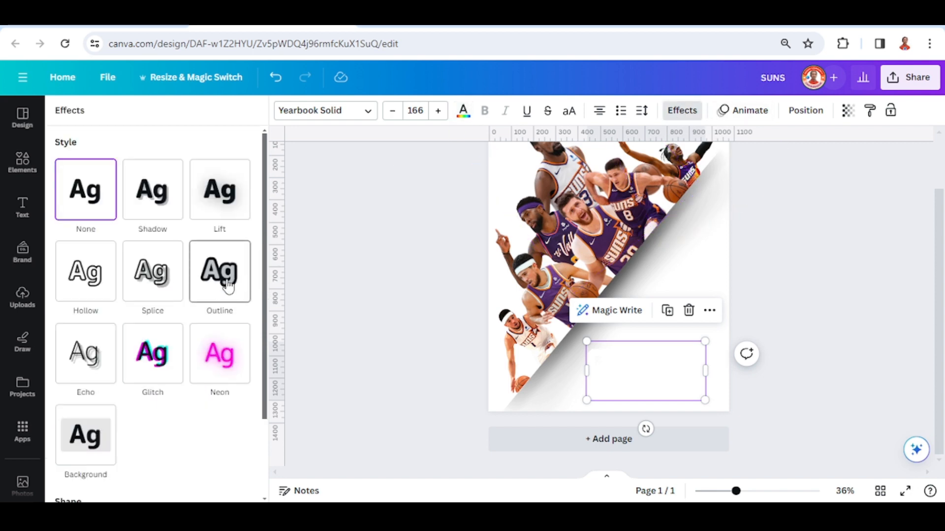
{"action": "left_click", "coordinate": [227, 285]}
{"action": "left_click", "coordinate": [241, 373]}
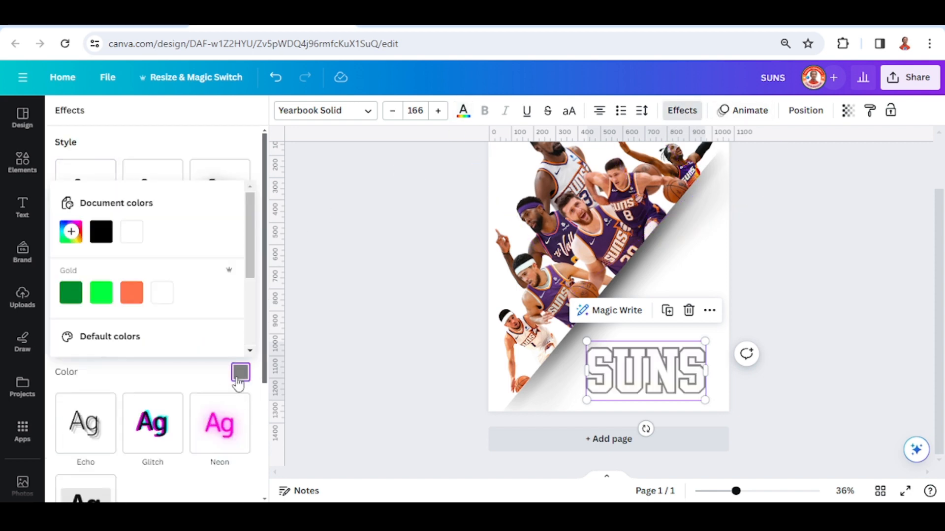
{"action": "left_click", "coordinate": [103, 234]}
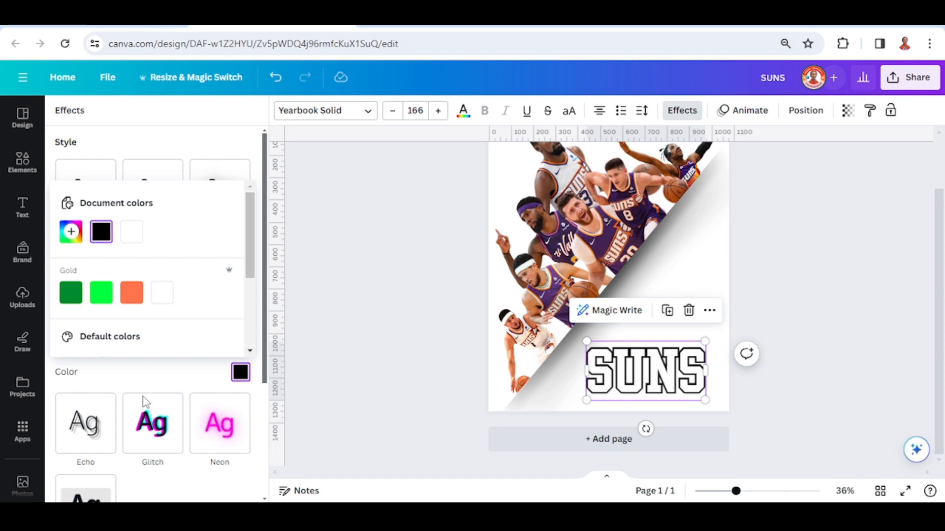
{"action": "left_click", "coordinate": [151, 378]}
{"action": "left_click_drag", "start_coordinate": [103, 353], "coordinate": [128, 353]}
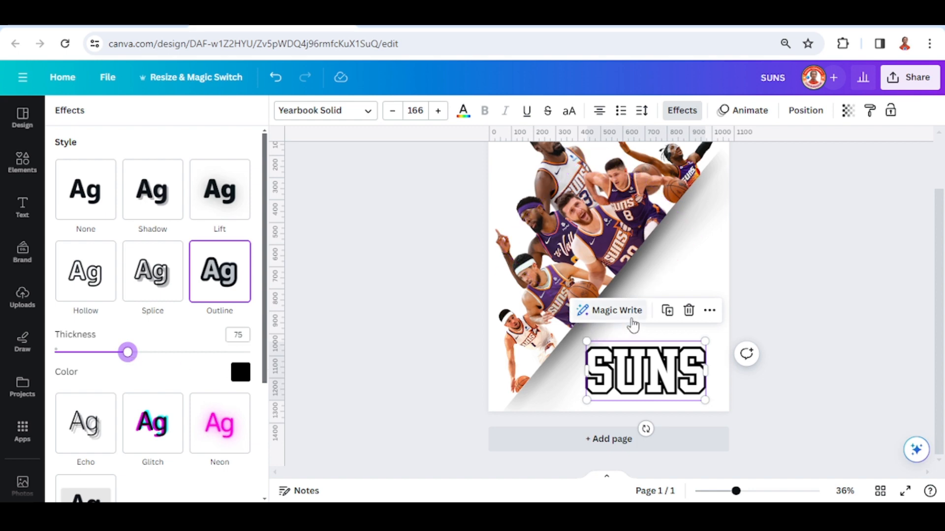
Duplicate the SUNS heading, align the copy exactly over the original and set its outline color to orange #F15C09
{"action": "left_click", "coordinate": [667, 310]}
{"action": "left_click_drag", "start_coordinate": [683, 376], "coordinate": [677, 367]}
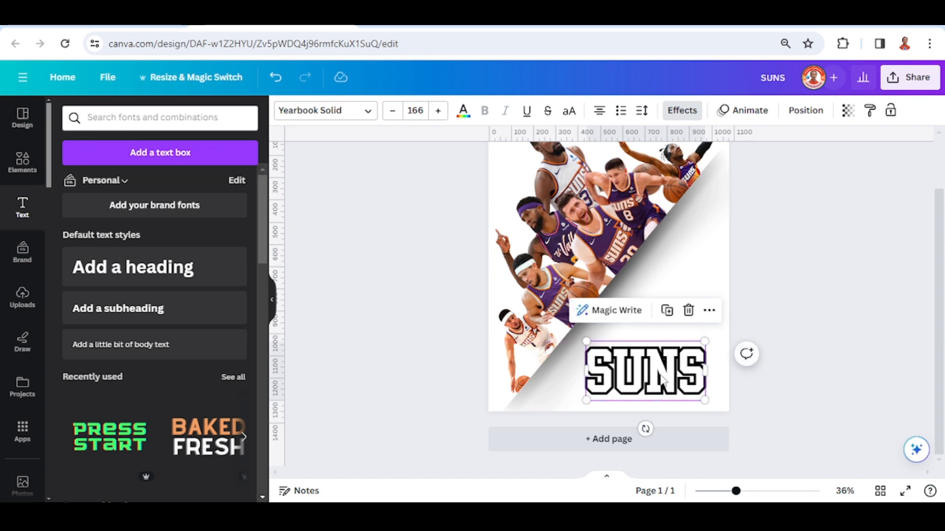
{"action": "left_click", "coordinate": [683, 113]}
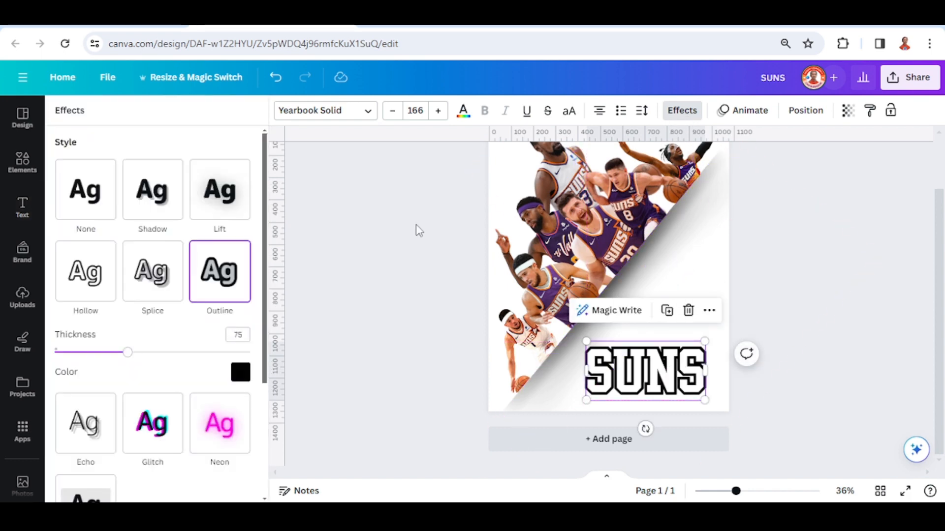
{"action": "left_click", "coordinate": [241, 373]}
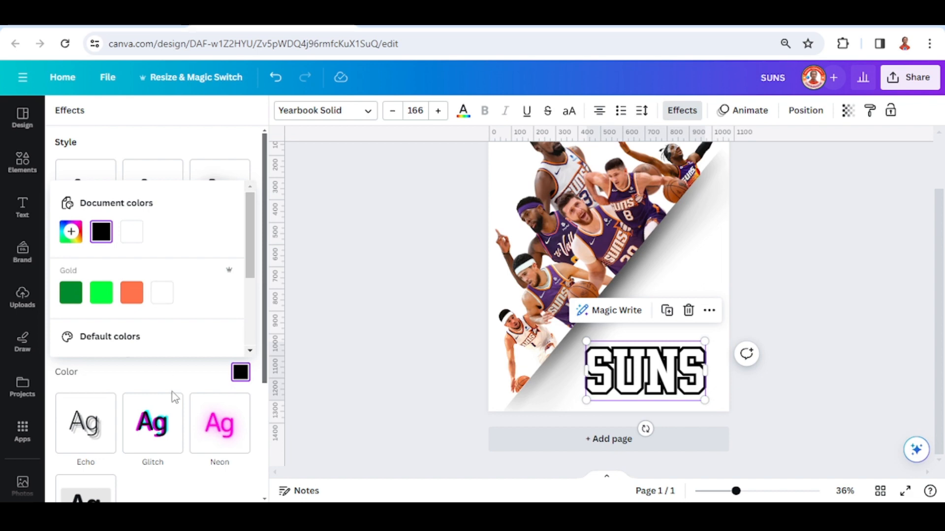
{"action": "scroll", "coordinate": [175, 398], "scroll_direction": "down", "scroll_amount": 2}
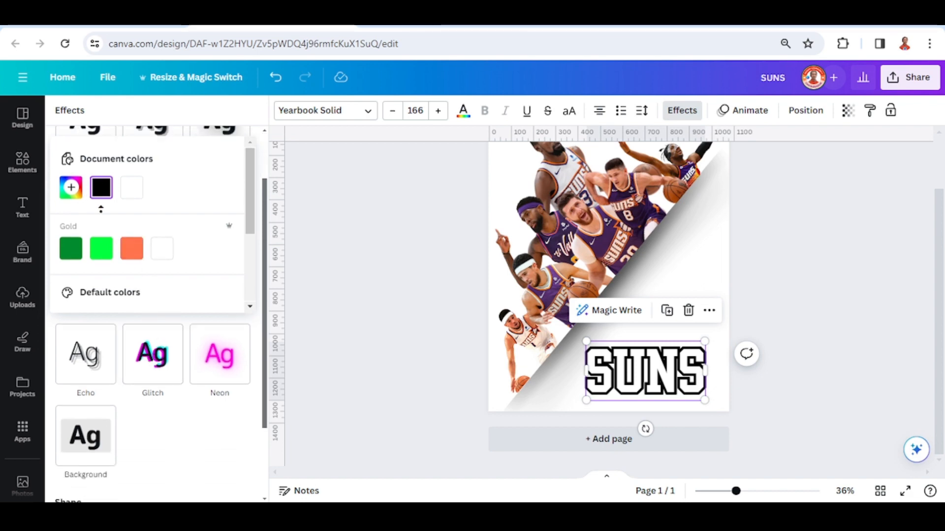
{"action": "left_click", "coordinate": [71, 188]}
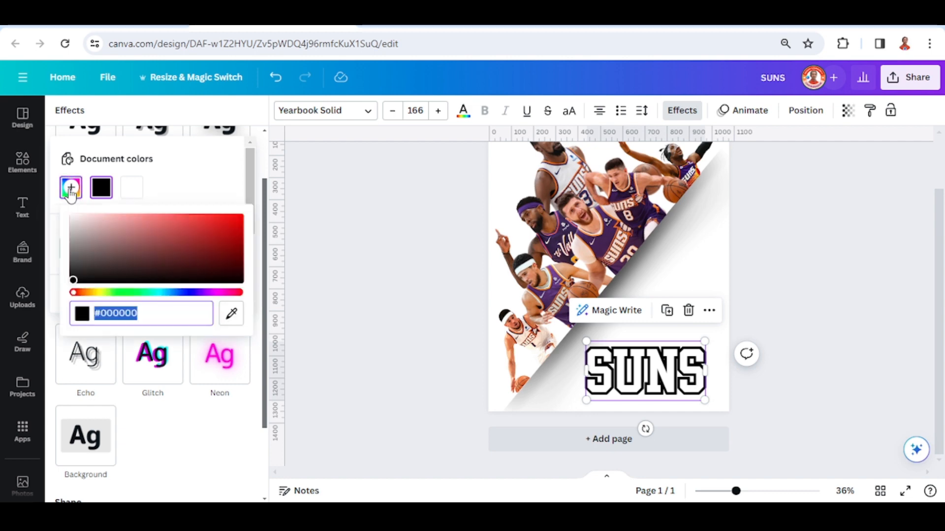
{"action": "left_click", "coordinate": [85, 293]}
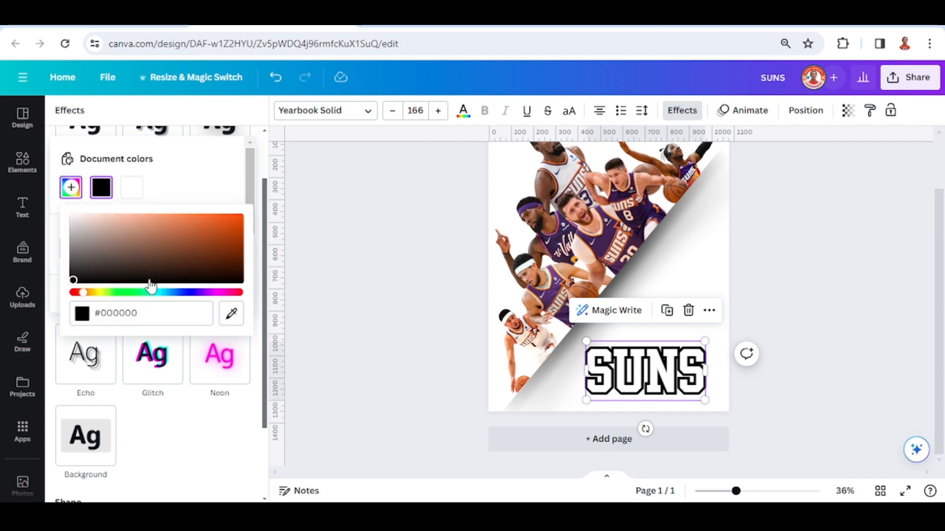
{"action": "left_click", "coordinate": [239, 218]}
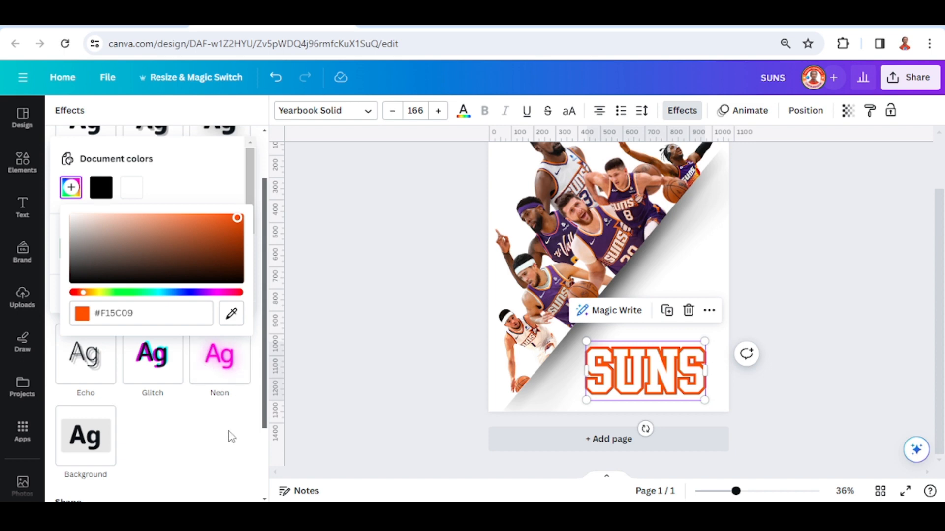
Set the orange SUNS copy's outline thickness to 150 and move it behind the black-outlined heading in the layer order
{"action": "left_click", "coordinate": [232, 436]}
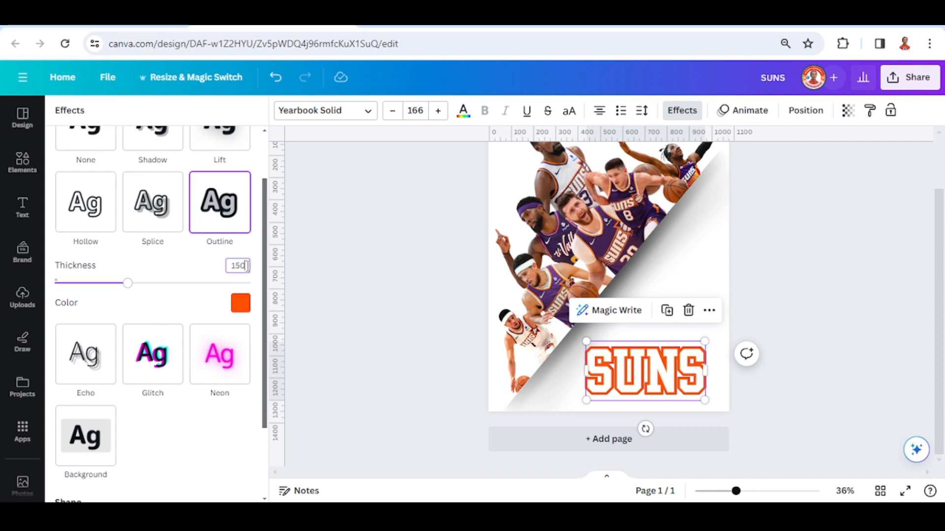
{"action": "key", "text": "Return"}
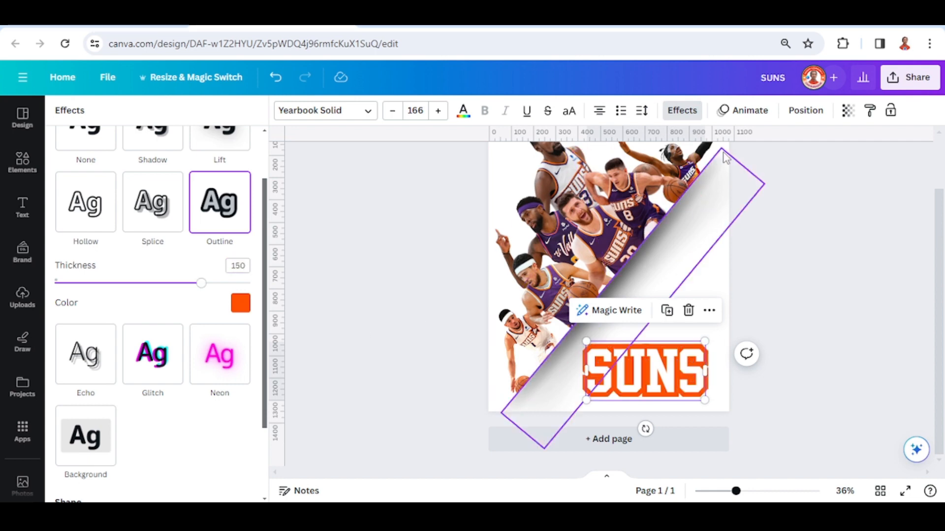
{"action": "left_click", "coordinate": [801, 111]}
{"action": "left_click_drag", "start_coordinate": [179, 190], "coordinate": [190, 262]}
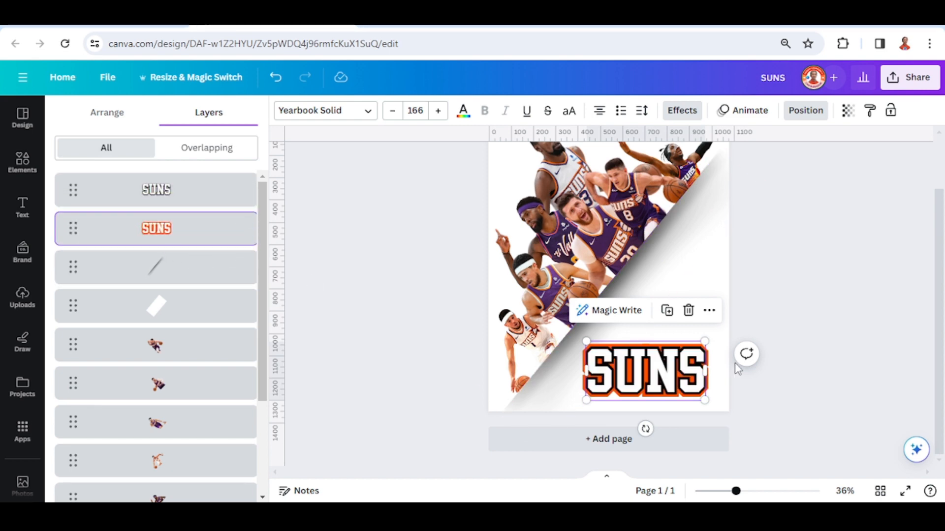
{"action": "left_click", "coordinate": [838, 313]}
{"action": "left_click", "coordinate": [837, 311]}
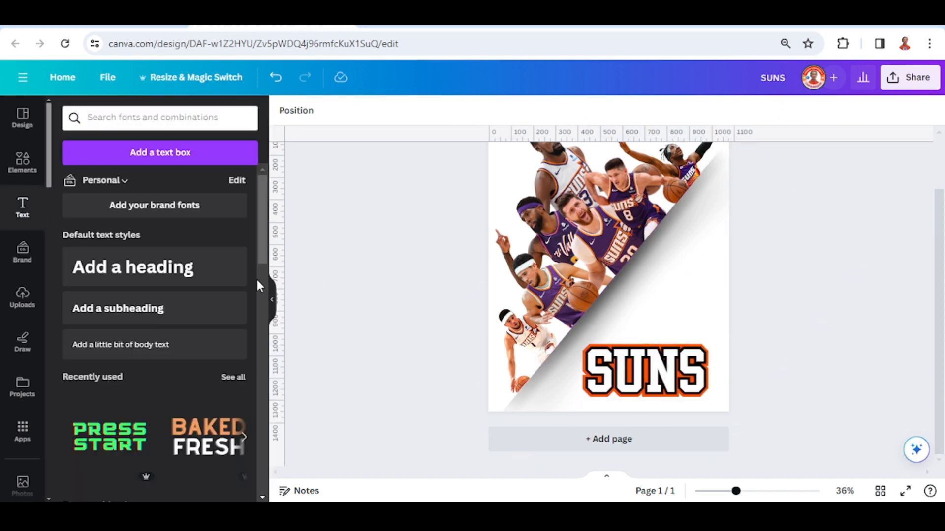
Add a new heading reading PHOENIX
{"action": "left_click", "coordinate": [185, 269]}
{"action": "type", "text": "PHOE"}
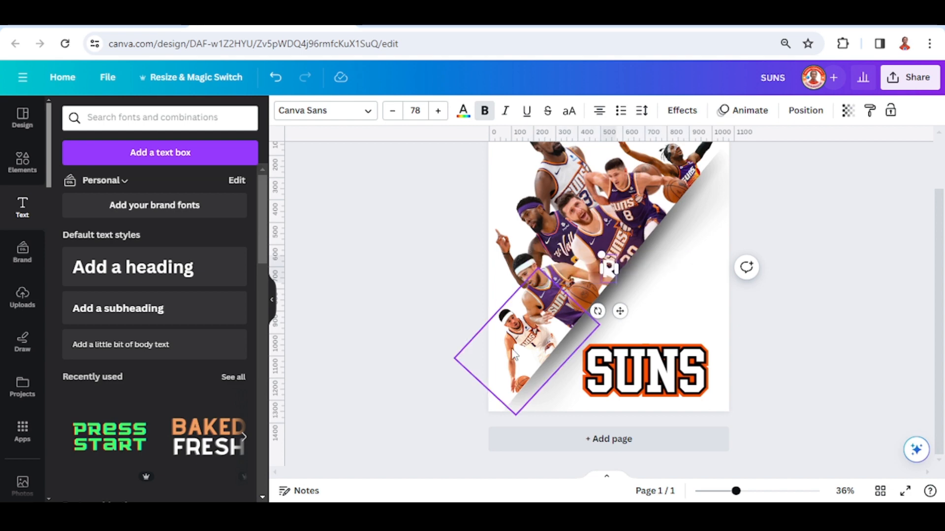
{"action": "type", "text": "NI"}
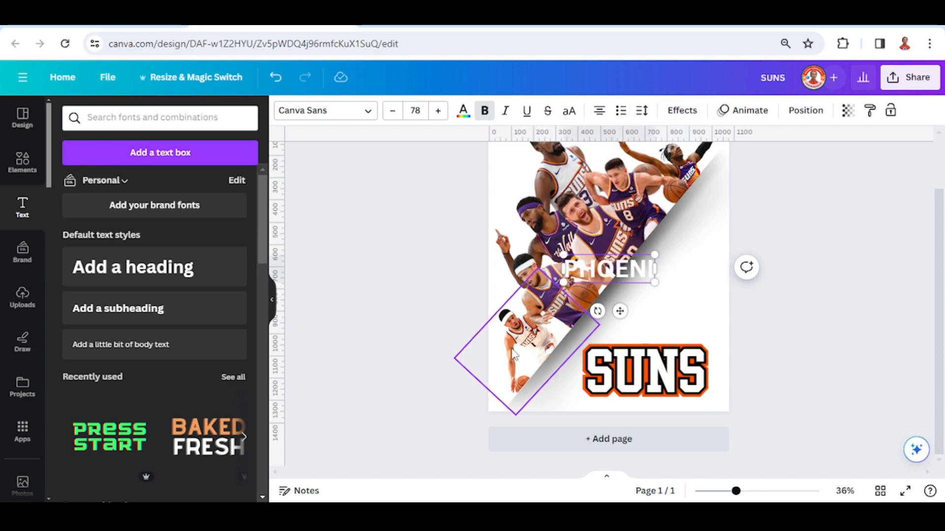
{"action": "type", "text": "X"}
Set the PHOENIX heading in Trade Gothic Bold and make it italic
{"action": "key", "text": "ctrl+a"}
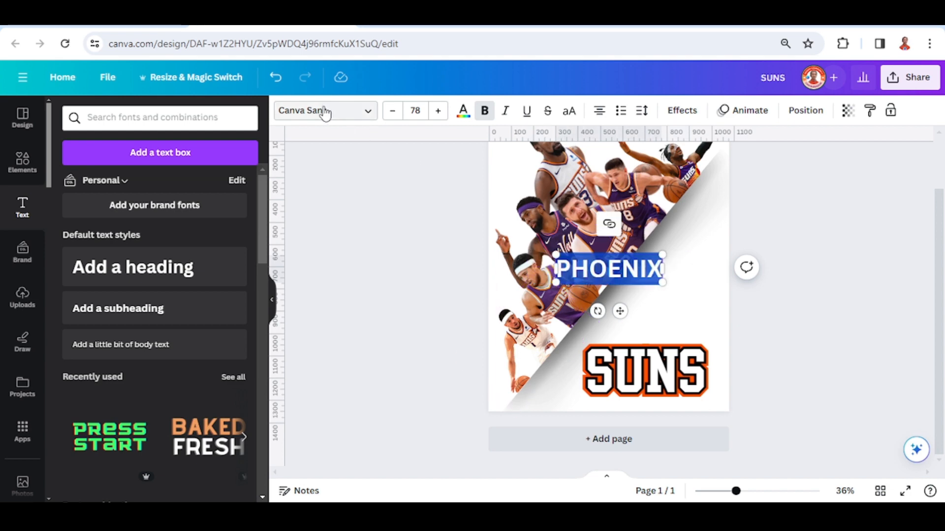
{"action": "left_click", "coordinate": [324, 112]}
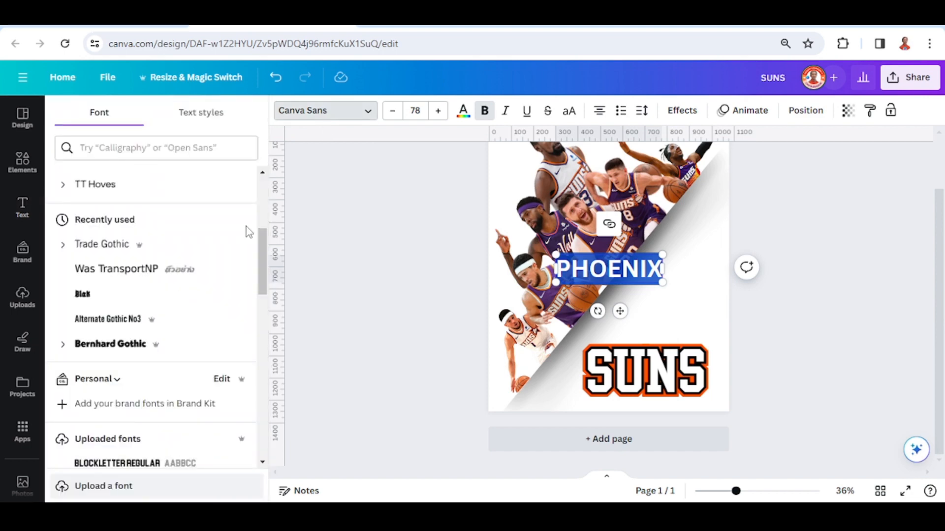
{"action": "left_click", "coordinate": [63, 383]}
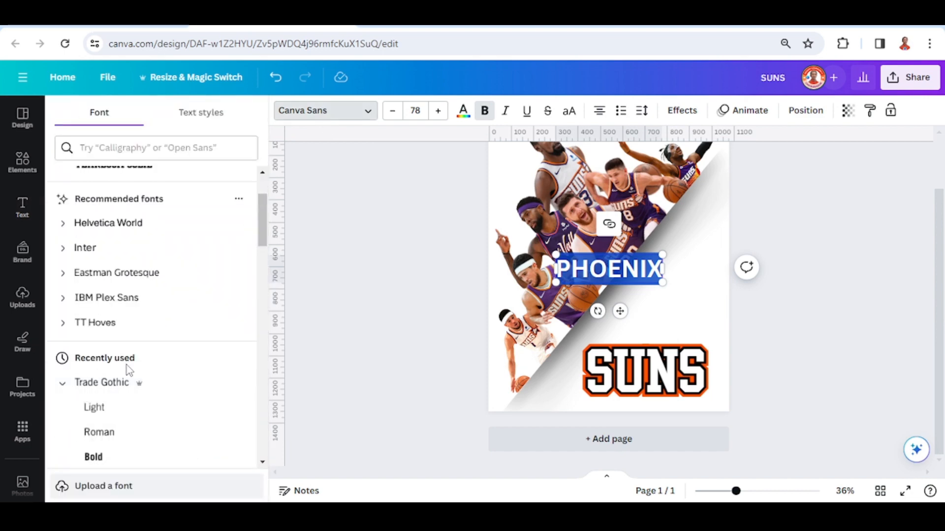
{"action": "scroll", "coordinate": [118, 379], "scroll_direction": "down", "scroll_amount": 2}
{"action": "left_click", "coordinate": [98, 389]}
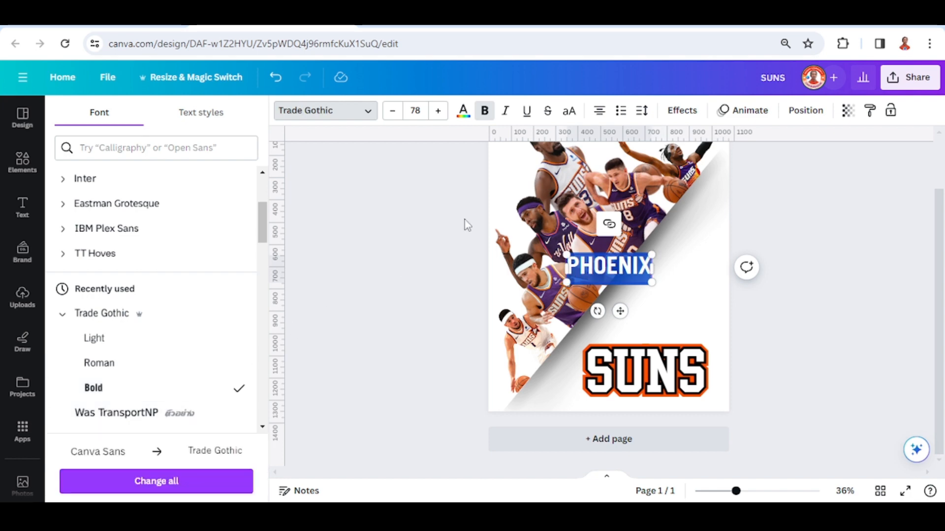
{"action": "left_click", "coordinate": [505, 110]}
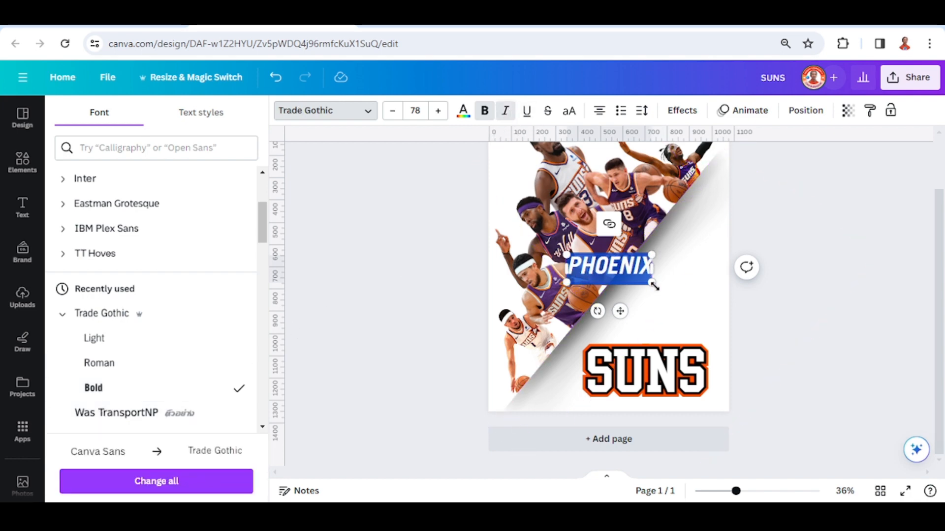
Color the PHOENIX heading black and size it slightly narrower than SUNS, placing it directly above that lettering
{"action": "left_click_drag", "start_coordinate": [653, 282], "coordinate": [711, 320]}
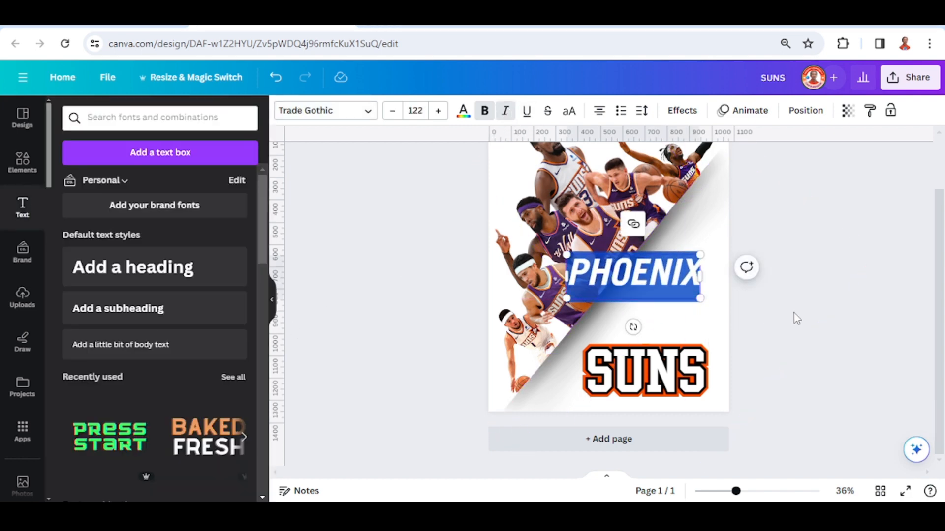
{"action": "left_click_drag", "start_coordinate": [669, 283], "coordinate": [679, 325]}
{"action": "left_click", "coordinate": [463, 110]}
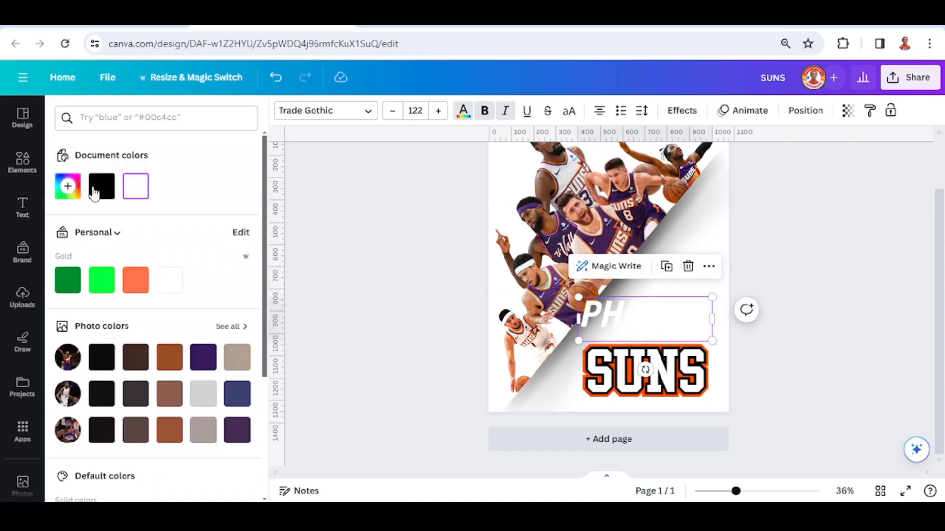
{"action": "left_click", "coordinate": [101, 186]}
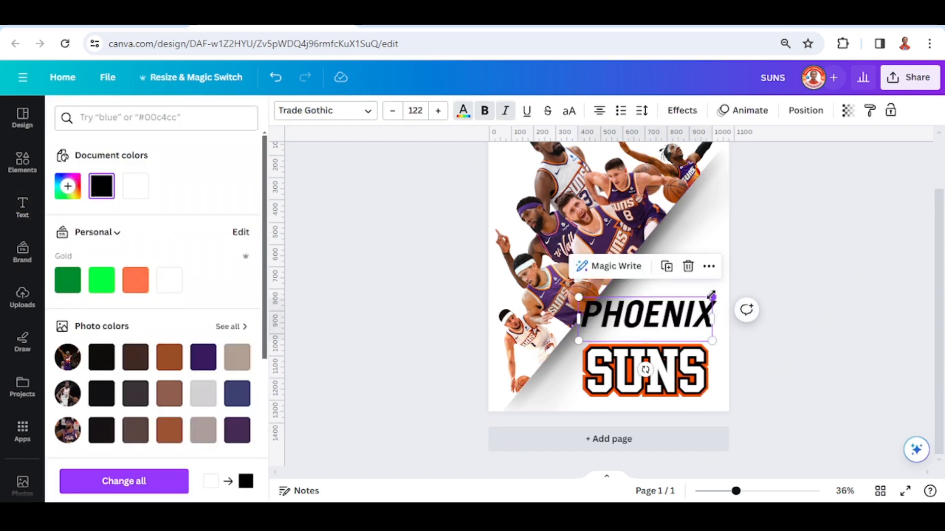
{"action": "left_click_drag", "start_coordinate": [711, 296], "coordinate": [674, 328]}
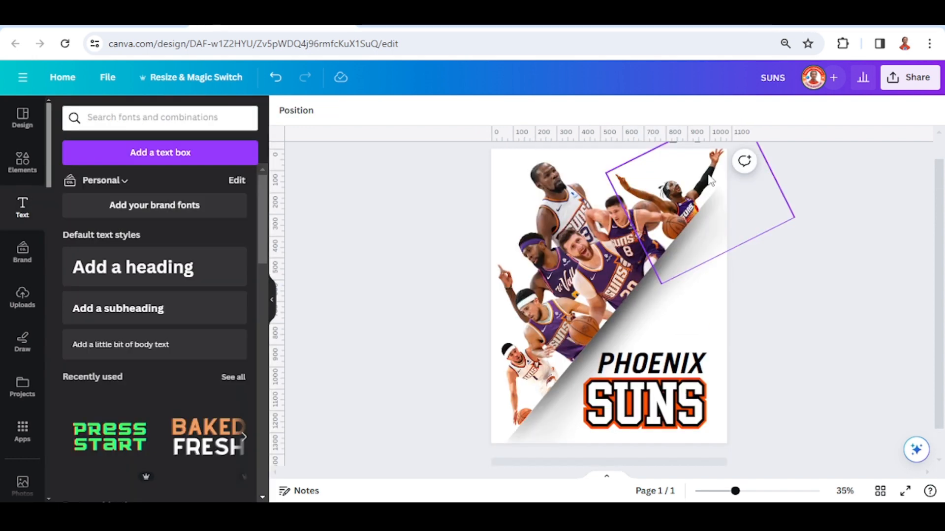
Enlarge and reposition the arm-raised player in the poster's upper right corner, and adjust the white-headband dribbler in purple toward the diagonal edge
{"action": "left_click_drag", "start_coordinate": [711, 181], "coordinate": [689, 180]}
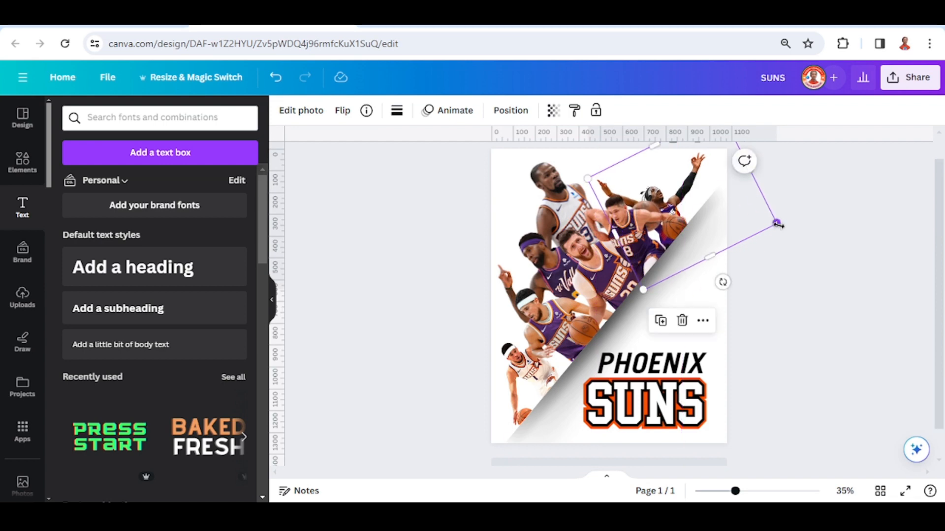
{"action": "left_click_drag", "start_coordinate": [776, 221], "coordinate": [791, 227]}
{"action": "left_click_drag", "start_coordinate": [693, 181], "coordinate": [701, 178]}
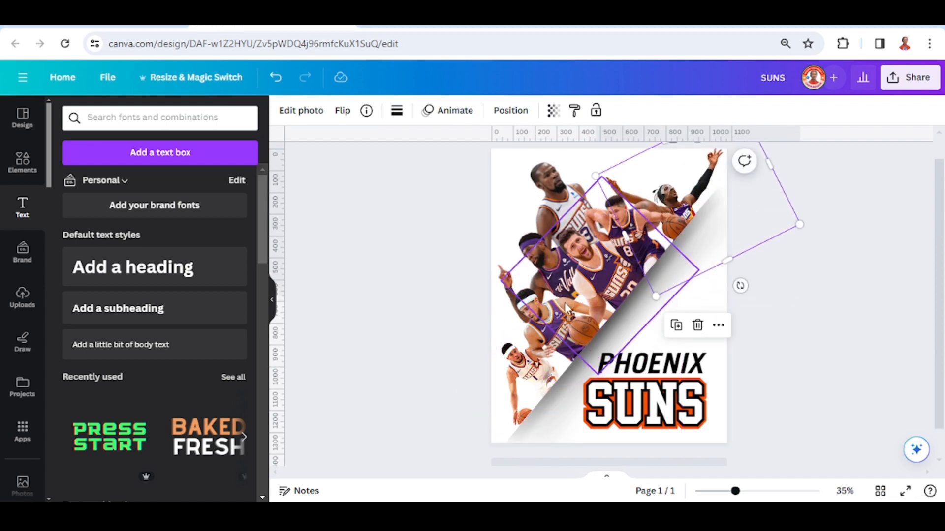
{"action": "left_click_drag", "start_coordinate": [565, 302], "coordinate": [535, 310]}
{"action": "left_click", "coordinate": [836, 215]}
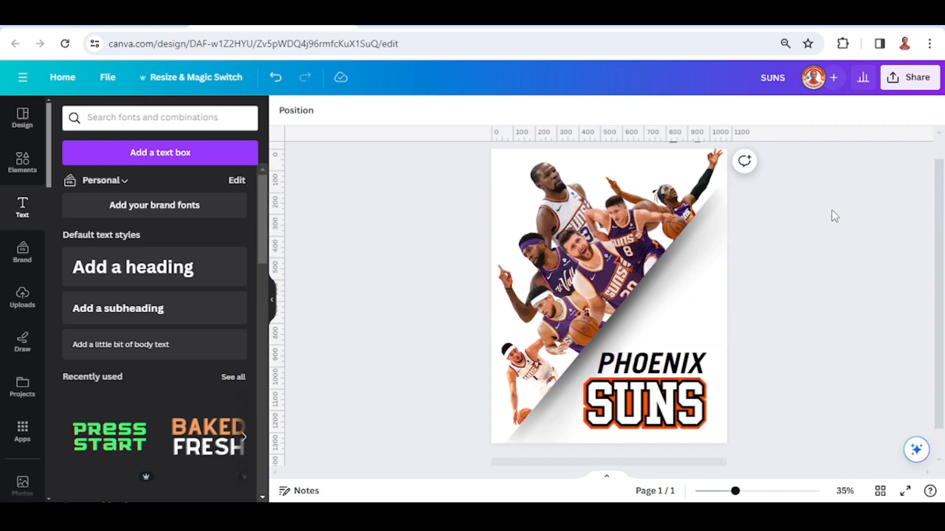
{"action": "left_click", "coordinate": [623, 219]}
{"action": "left_click_drag", "start_coordinate": [623, 219], "coordinate": [612, 205]}
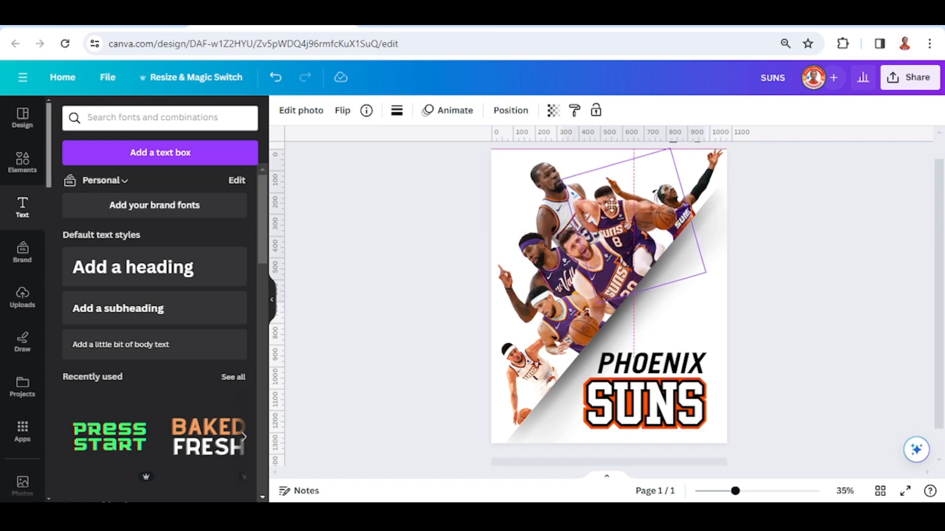
{"action": "left_click_drag", "start_coordinate": [614, 210], "coordinate": [615, 210]}
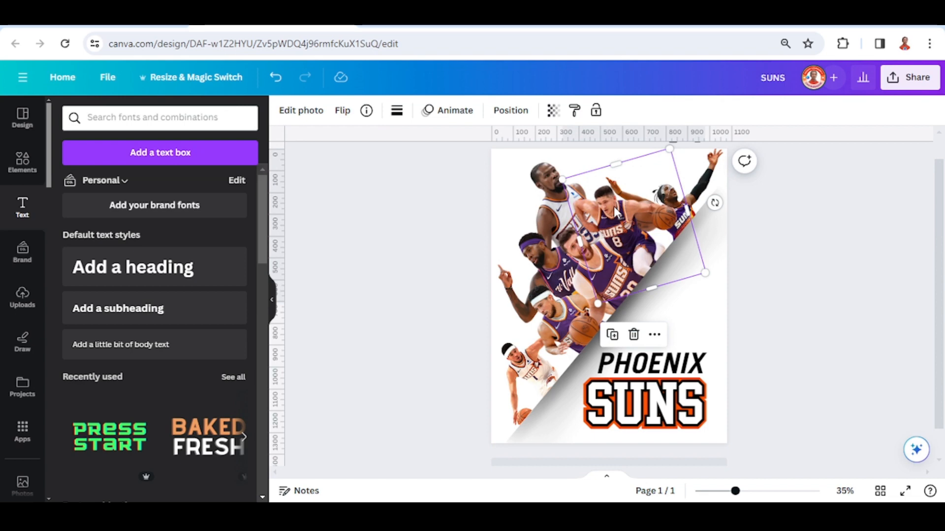
{"action": "key", "text": "ctrl+z"}
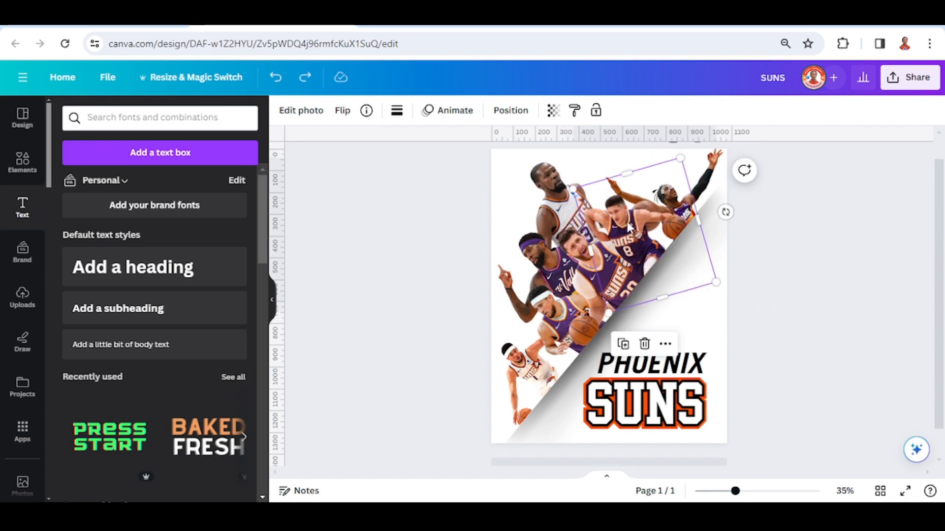
Send the number 8 player one layer backward behind the bearded player, enlarge the cutout slightly and shift it up and left
{"action": "right_click", "coordinate": [627, 221]}
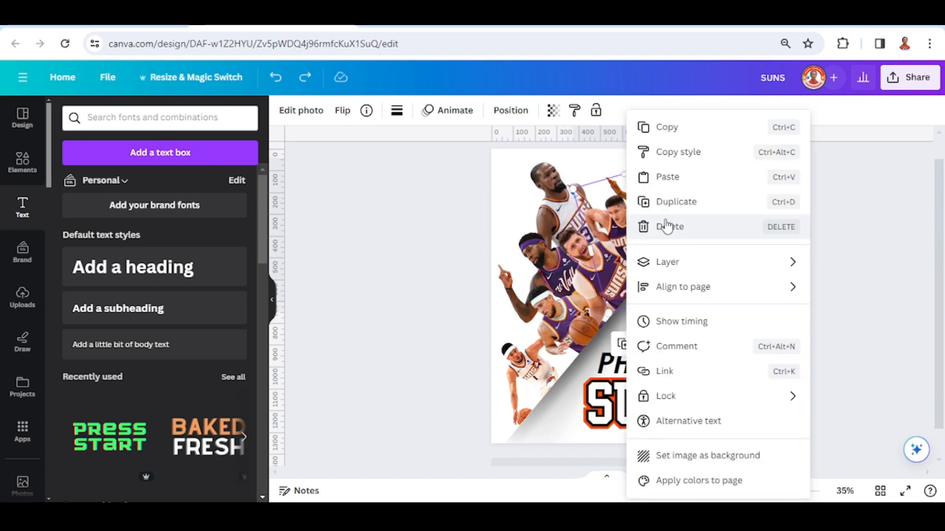
{"action": "mouse_move", "coordinate": [677, 266]}
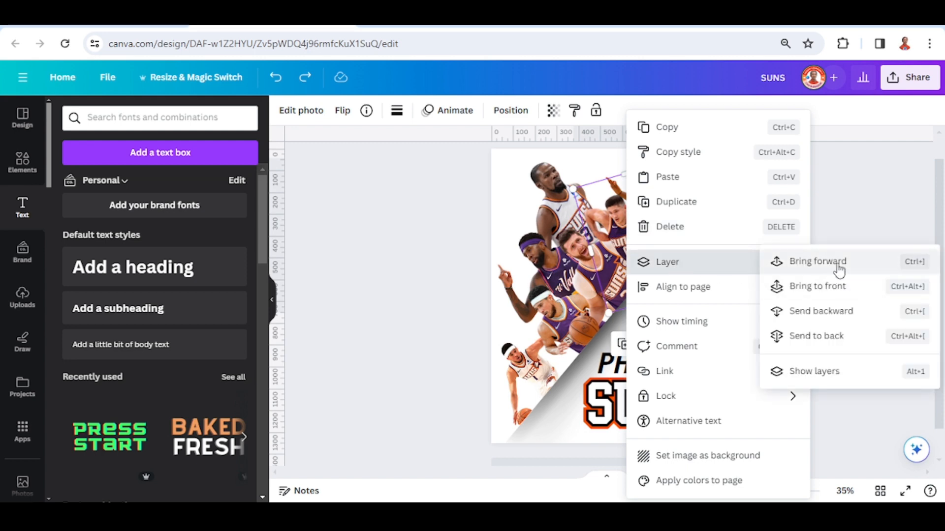
{"action": "left_click", "coordinate": [831, 314]}
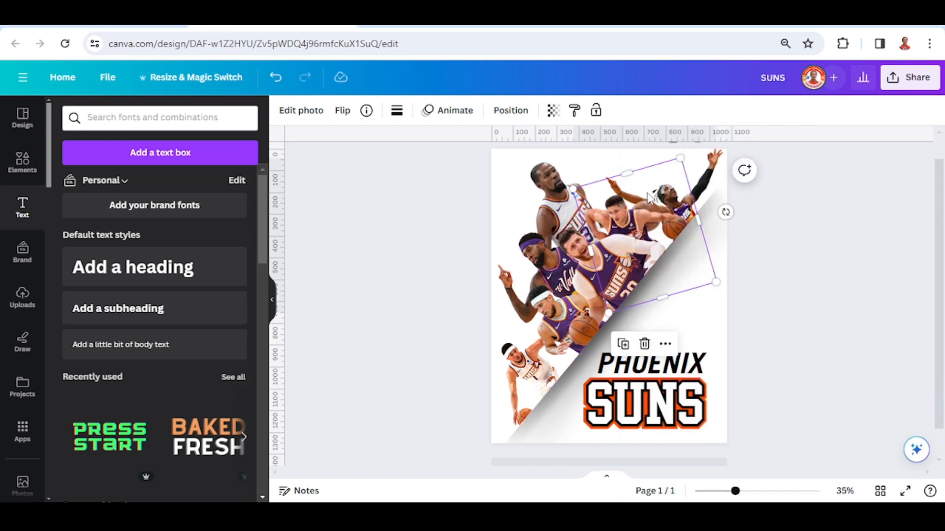
{"action": "left_click_drag", "start_coordinate": [680, 157], "coordinate": [687, 144]}
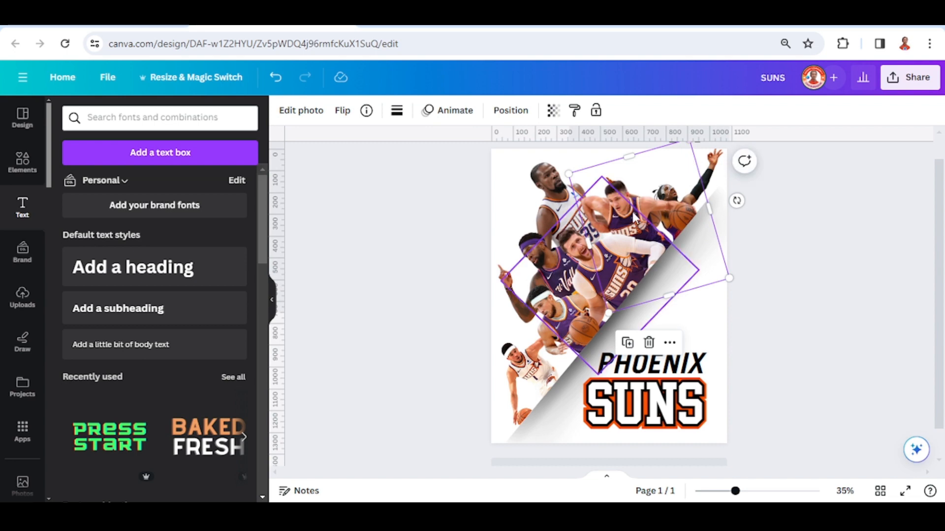
{"action": "left_click_drag", "start_coordinate": [632, 221], "coordinate": [616, 215]}
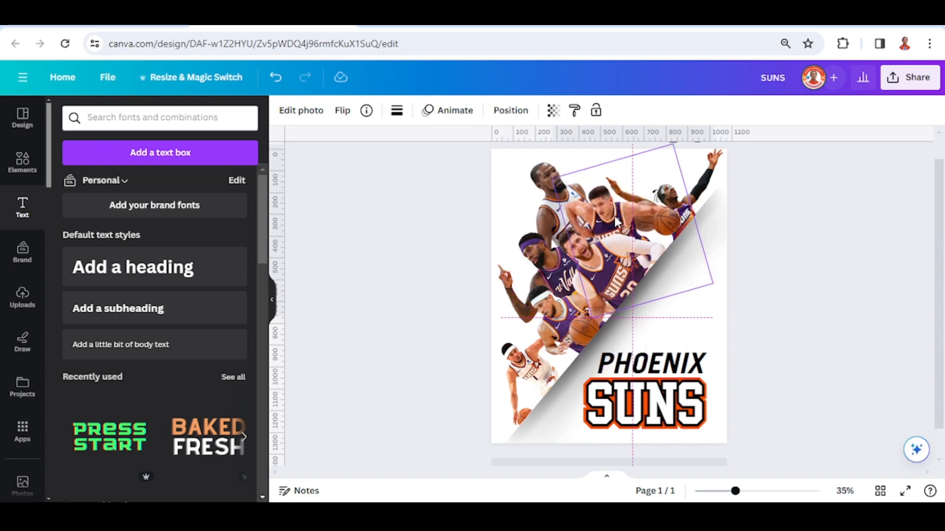
{"action": "left_click_drag", "start_coordinate": [615, 217], "coordinate": [615, 216]}
{"action": "left_click_drag", "start_coordinate": [709, 172], "coordinate": [707, 172]}
Shrink the pointing player with the purple headband slightly and reposition the cutout beside the bearded player
{"action": "left_click", "coordinate": [508, 297]}
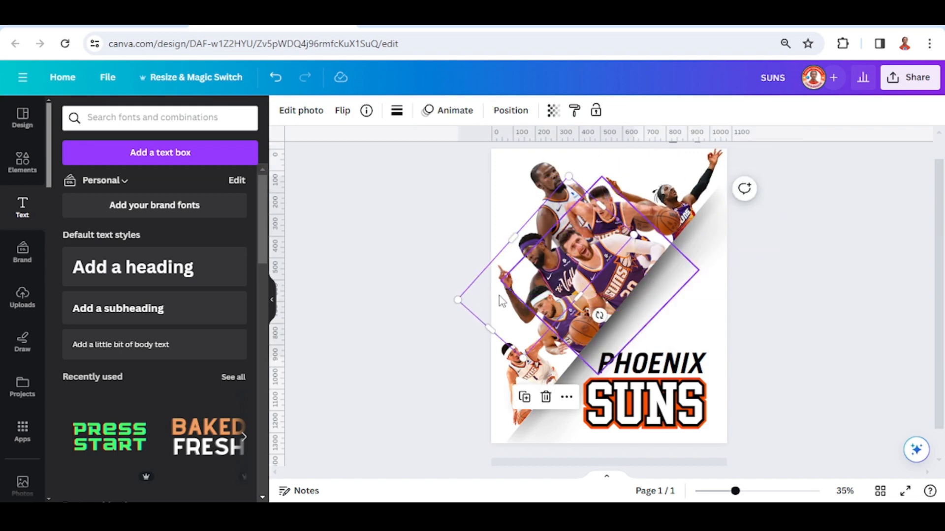
{"action": "left_click_drag", "start_coordinate": [457, 298], "coordinate": [466, 297]}
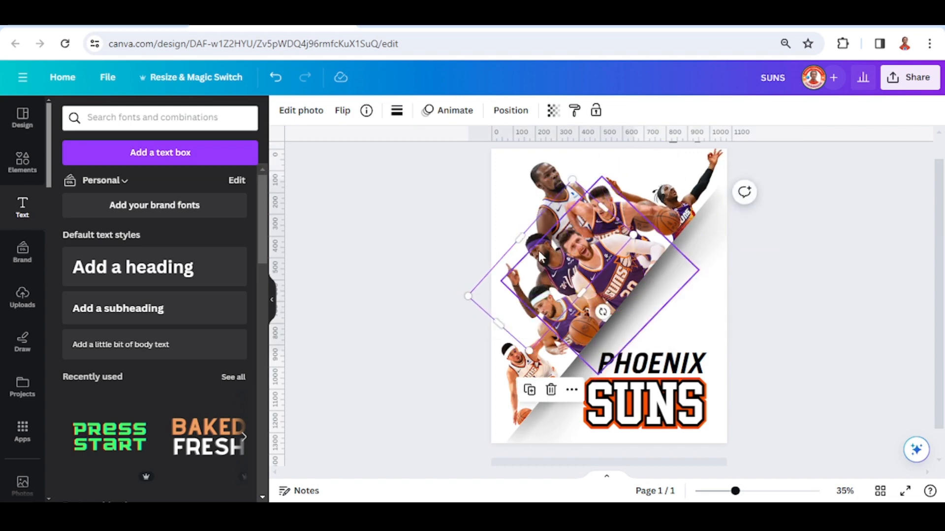
{"action": "left_click_drag", "start_coordinate": [531, 251], "coordinate": [526, 248]}
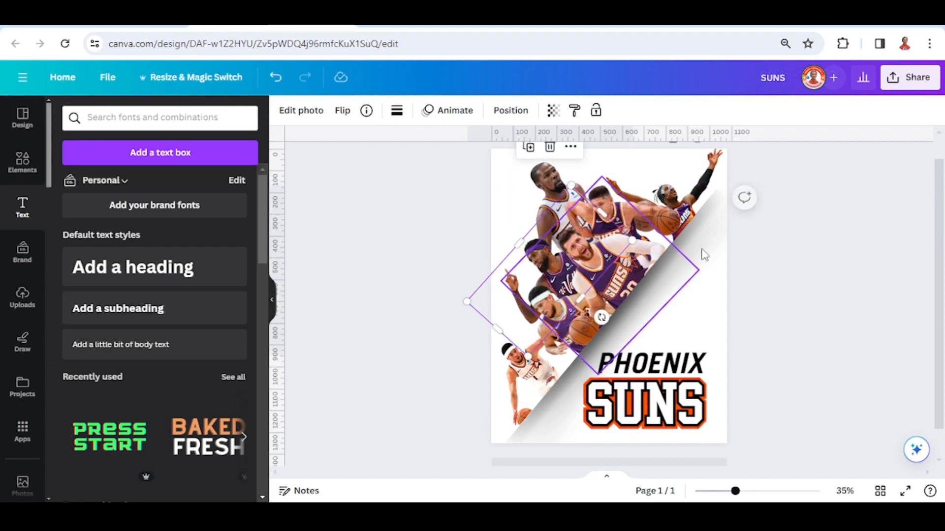
{"action": "left_click", "coordinate": [814, 238]}
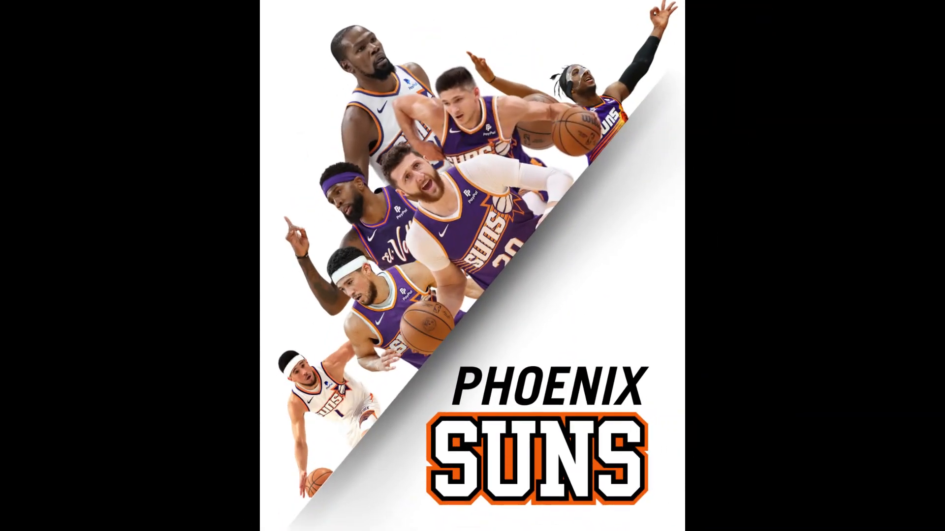